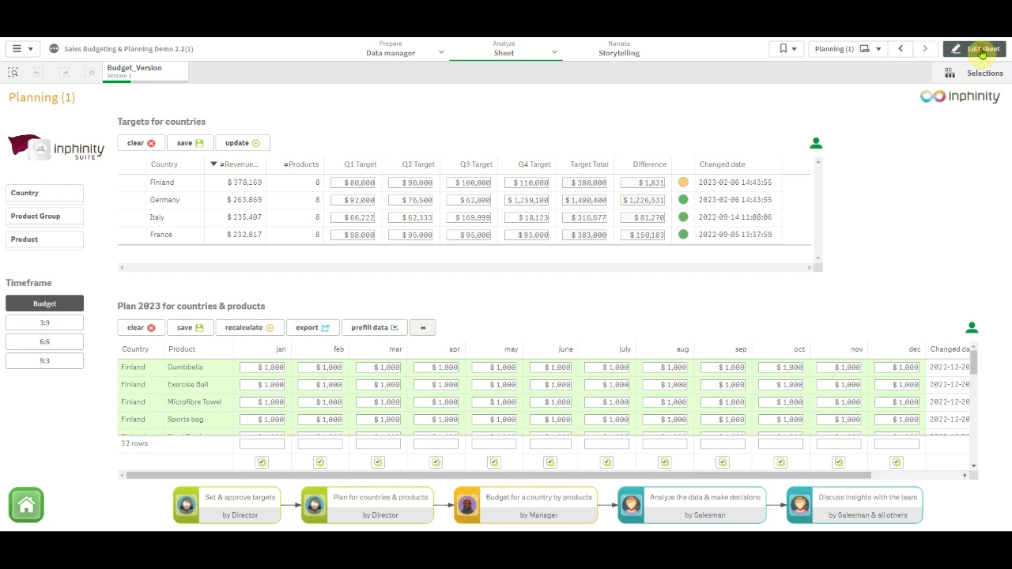
- Open the sheet for editing and review the dimensions, measures and form fields of the Targets for countries table
{"action": "left_click", "coordinate": [981, 51]}
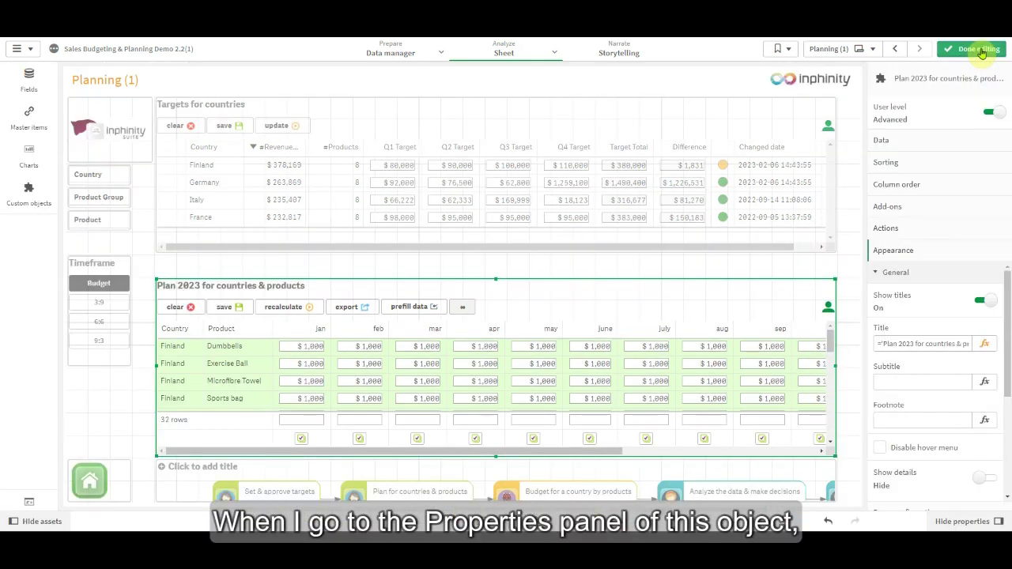
{"action": "left_click", "coordinate": [724, 112]}
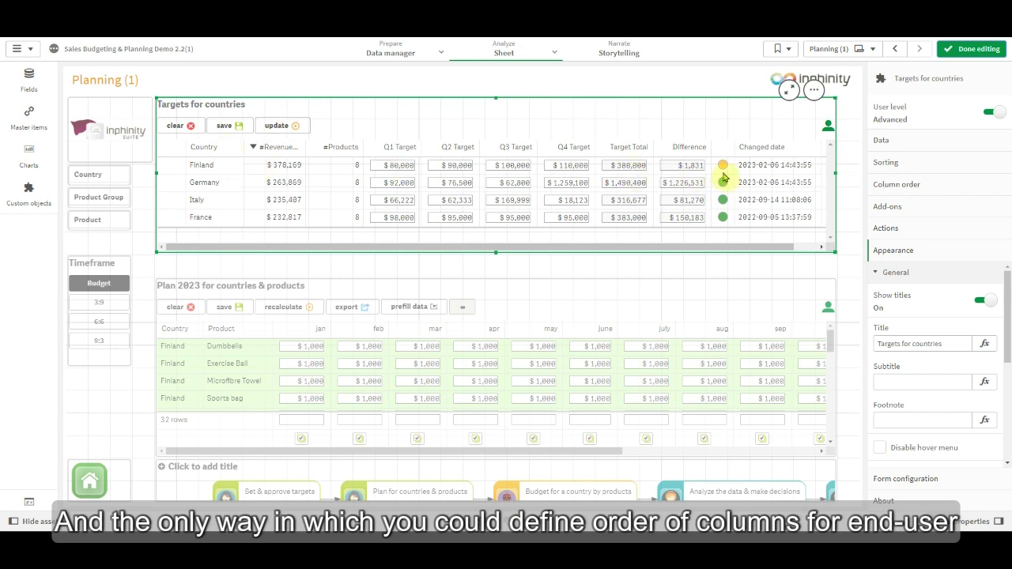
{"action": "left_click", "coordinate": [911, 149]}
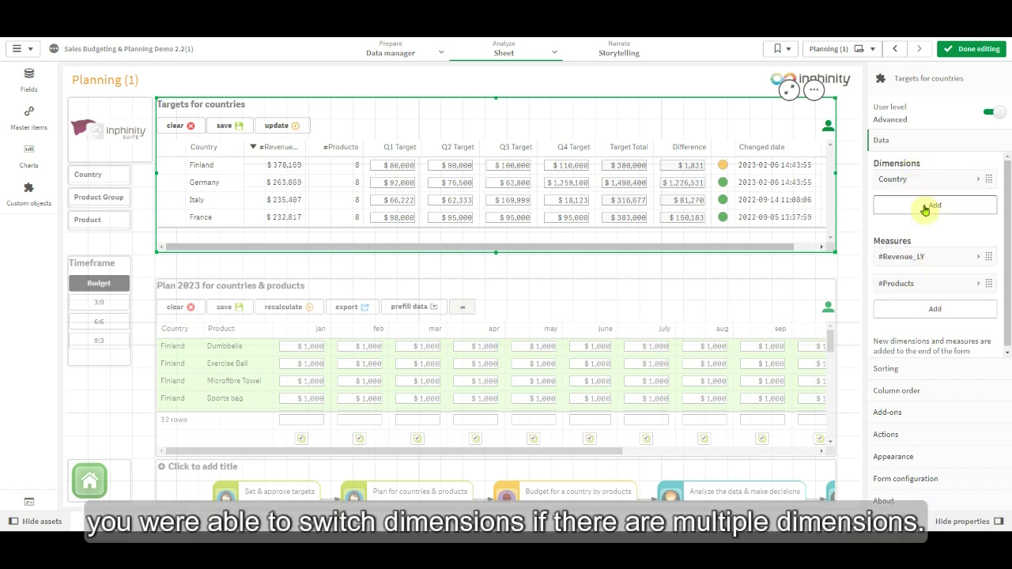
{"action": "left_click", "coordinate": [941, 480]}
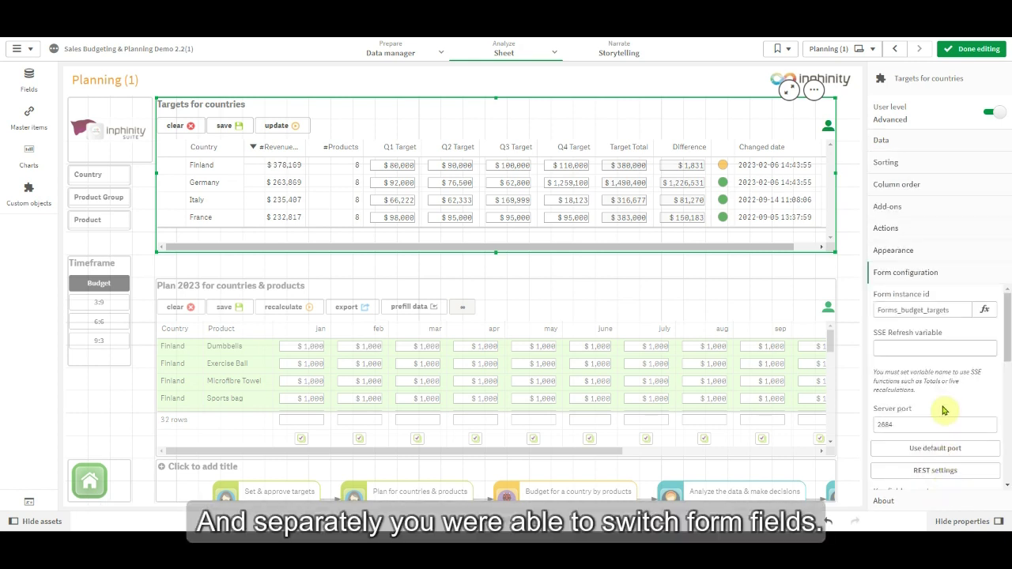
{"action": "scroll", "coordinate": [943, 410], "scroll_direction": "down", "scroll_amount": 5}
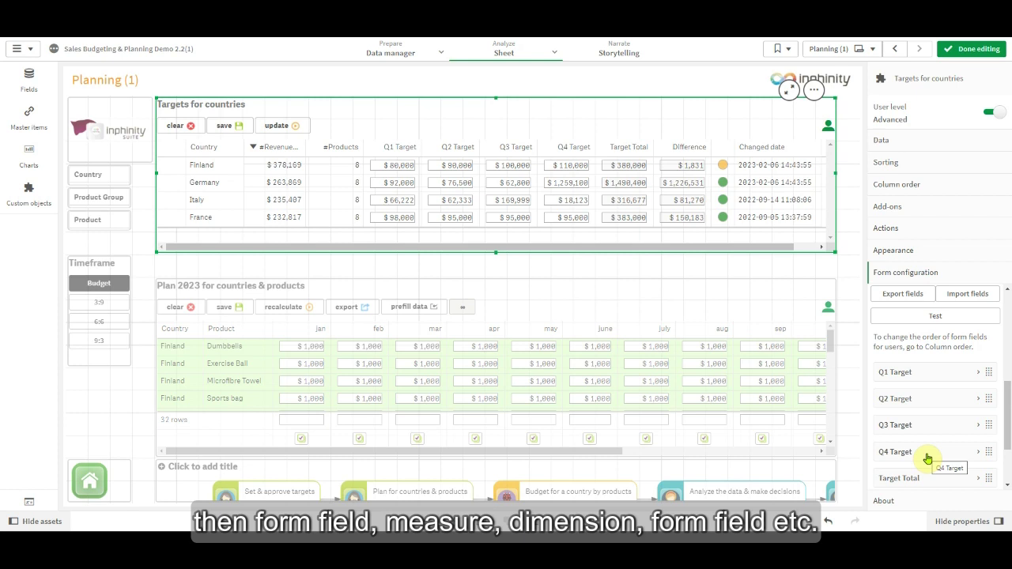
- In the column order, place #Products directly after Country and #Revenue_LY directly after Target Total, and finish editing the sheet
{"action": "left_click", "coordinate": [918, 190]}
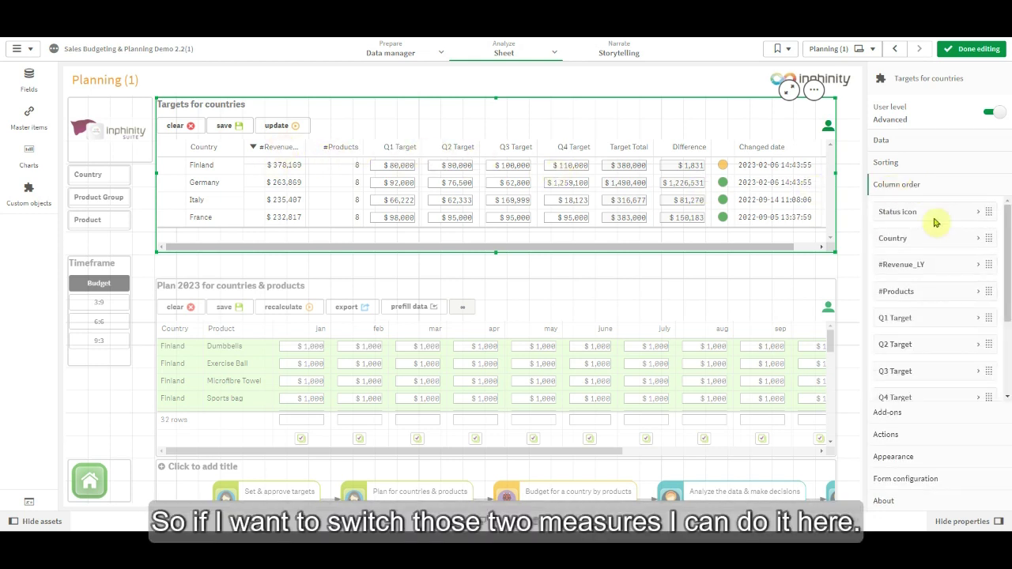
{"action": "left_click_drag", "start_coordinate": [916, 294], "coordinate": [936, 267]}
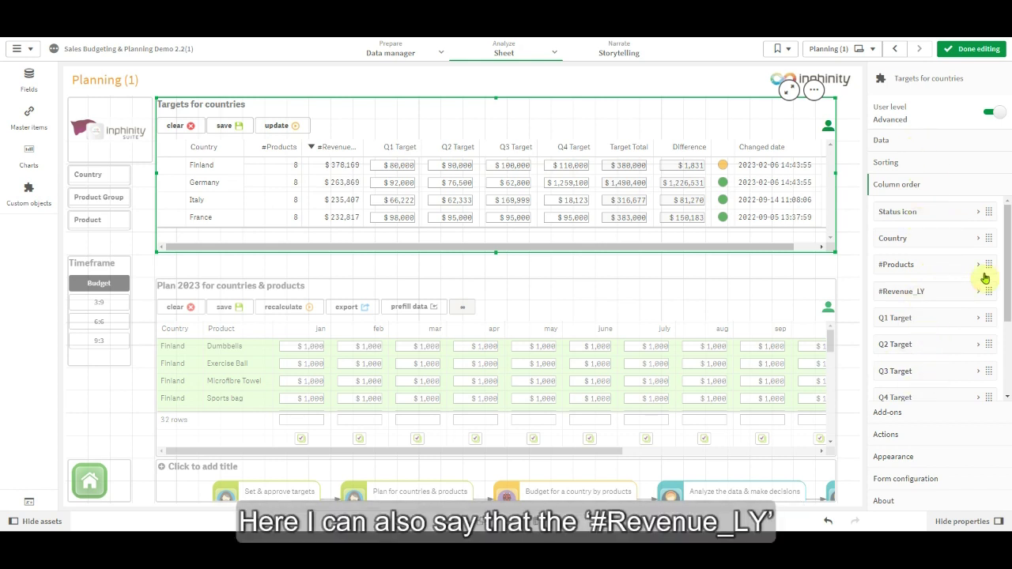
{"action": "left_click_drag", "start_coordinate": [1008, 270], "coordinate": [1009, 273]}
{"action": "scroll", "coordinate": [1009, 273], "scroll_direction": "down", "scroll_amount": 3}
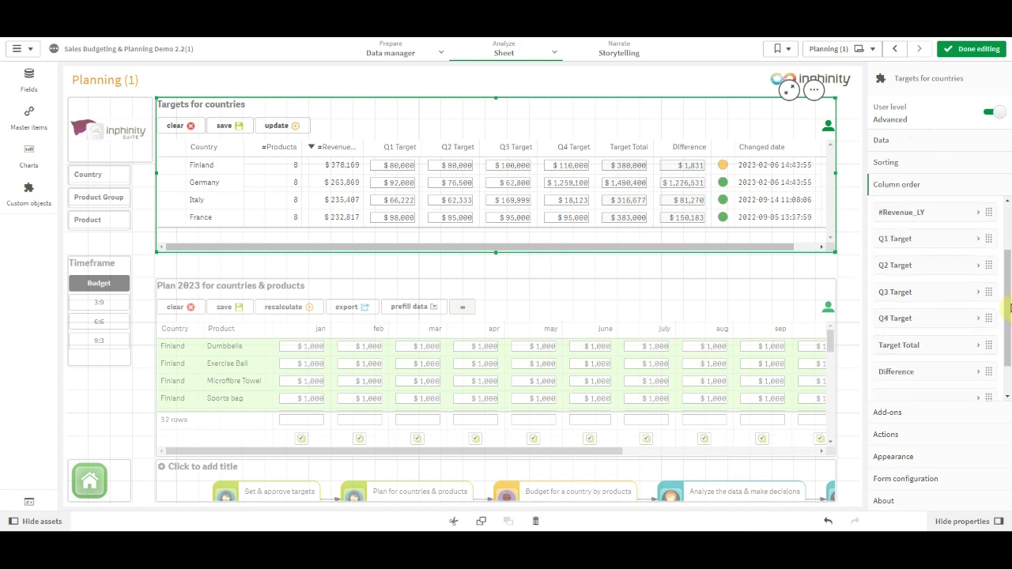
{"action": "left_click_drag", "start_coordinate": [920, 215], "coordinate": [925, 329]}
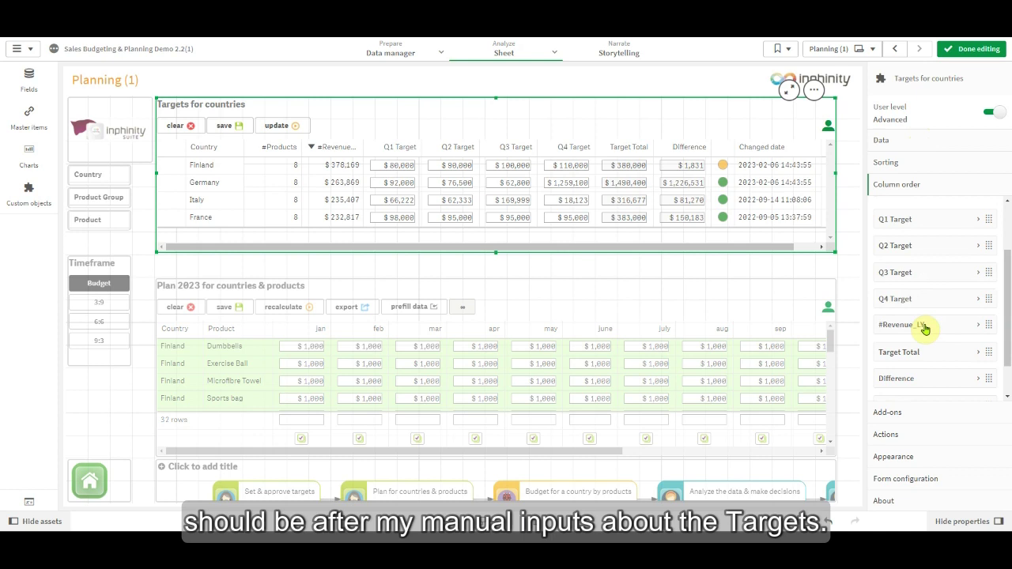
{"action": "mouse_move", "coordinate": [926, 329]}
{"action": "left_mouse_down"}
{"action": "mouse_move", "coordinate": [925, 361]}
{"action": "mouse_move", "coordinate": [910, 338]}
{"action": "left_mouse_up"}
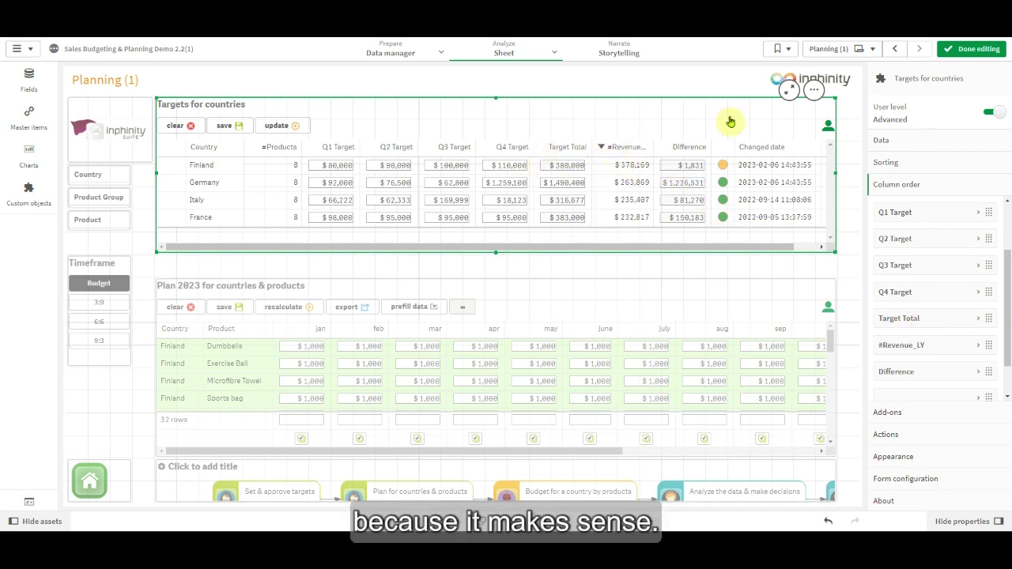
{"action": "left_click", "coordinate": [972, 49]}
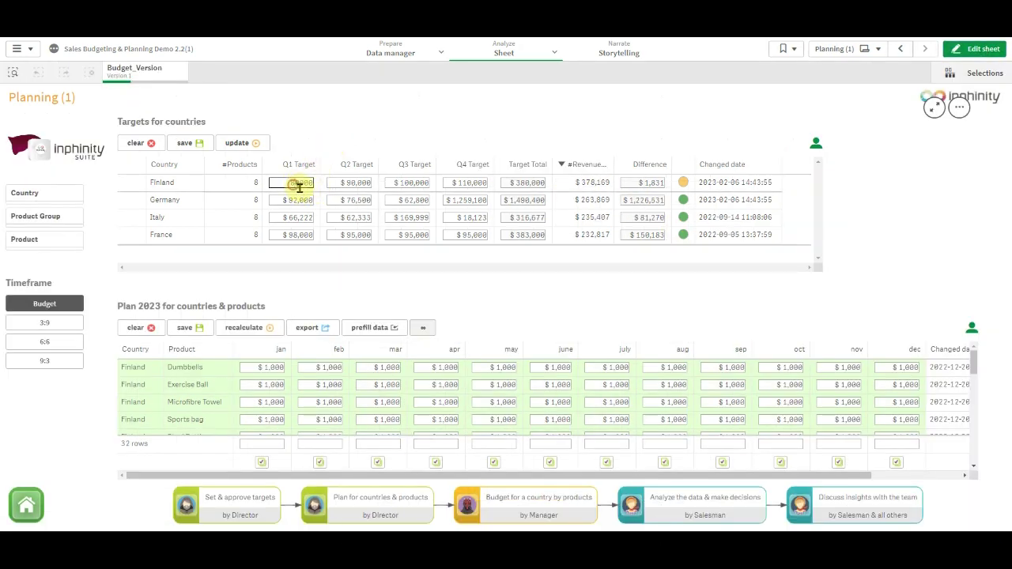
- Set Finland's Q1 target to 88,000 and its Q2 target to 95,000 in the Targets for countries table
{"action": "type", "text": "8000"}
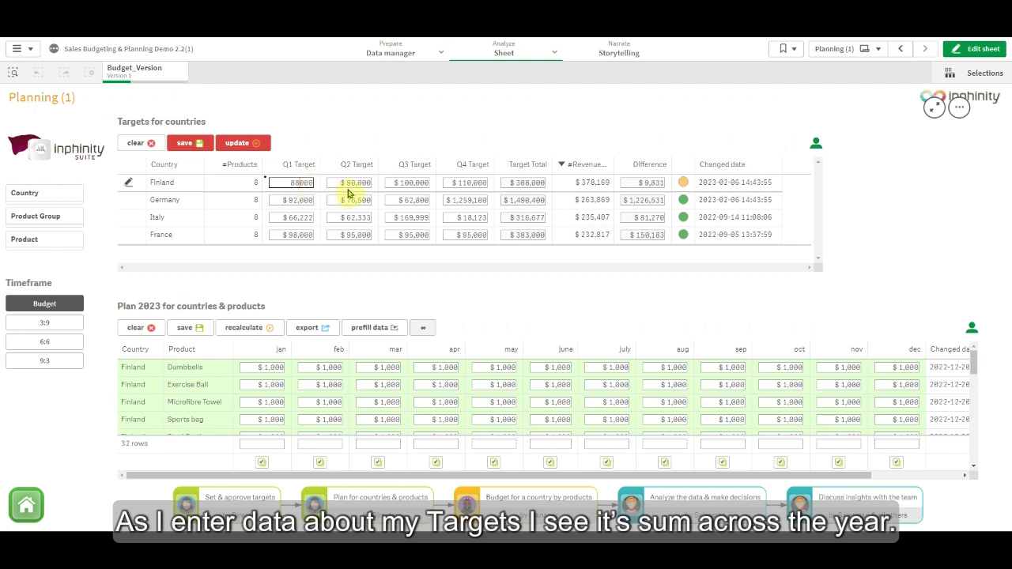
{"action": "left_click", "coordinate": [354, 183]}
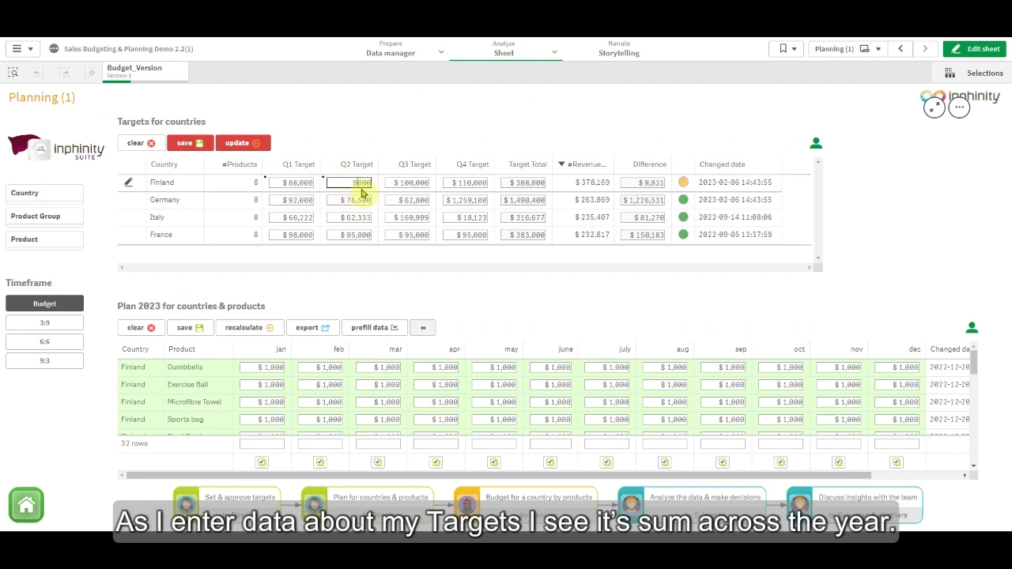
{"action": "type", "text": "5,"}
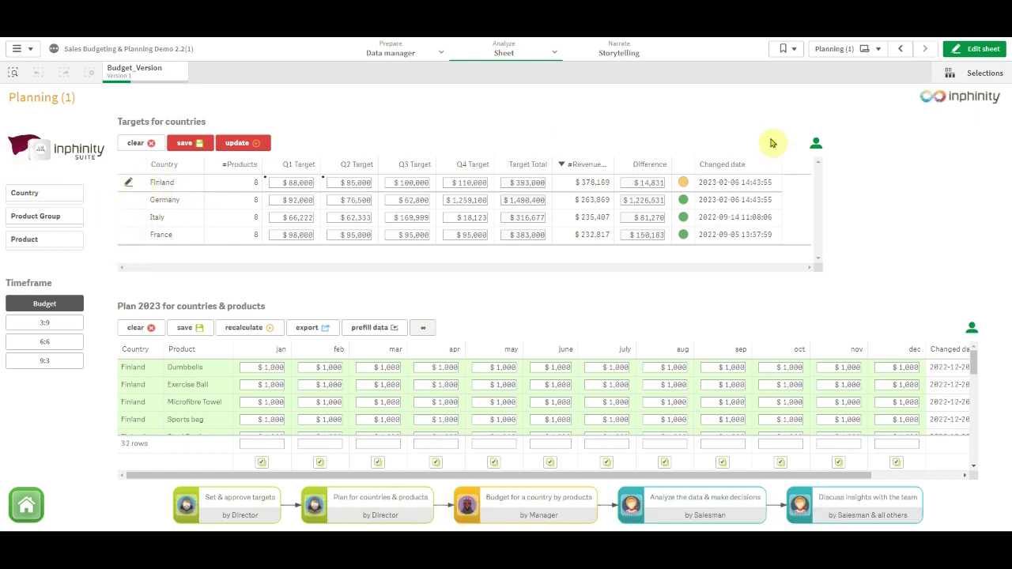
- Reopen the sheet for editing and enable the Show author option in the Targets table's presentation settings
{"action": "left_click", "coordinate": [976, 48]}
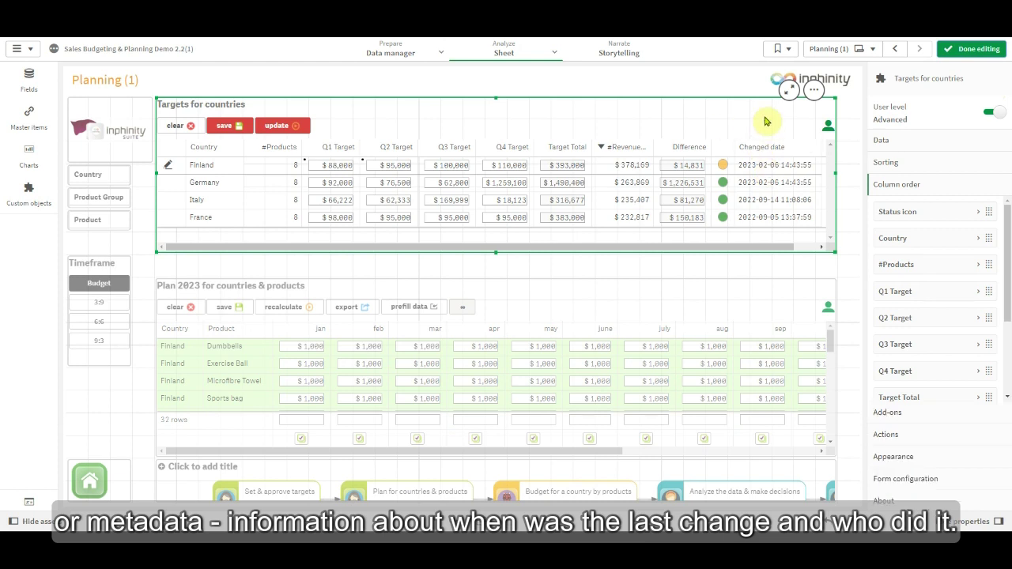
{"action": "left_click", "coordinate": [927, 457]}
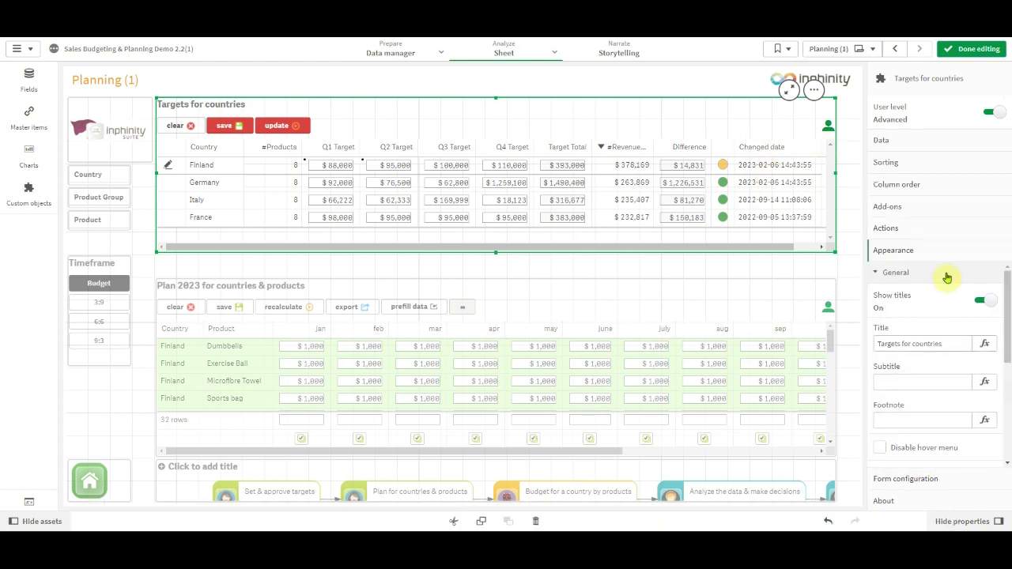
{"action": "left_click", "coordinate": [899, 275]}
{"action": "left_click", "coordinate": [911, 381]}
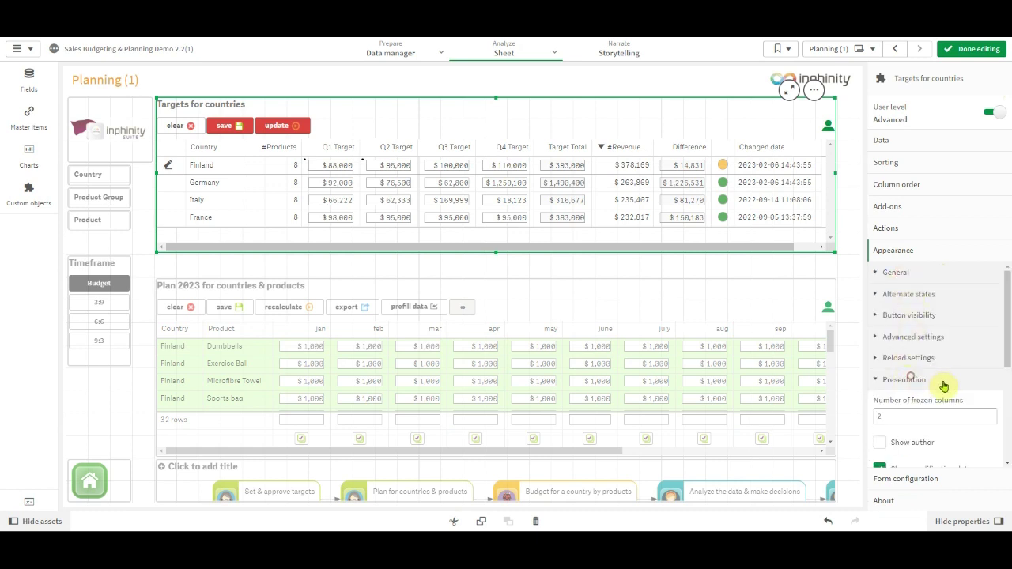
{"action": "left_click", "coordinate": [909, 337]}
{"action": "left_click_drag", "start_coordinate": [706, 245], "coordinate": [807, 240]}
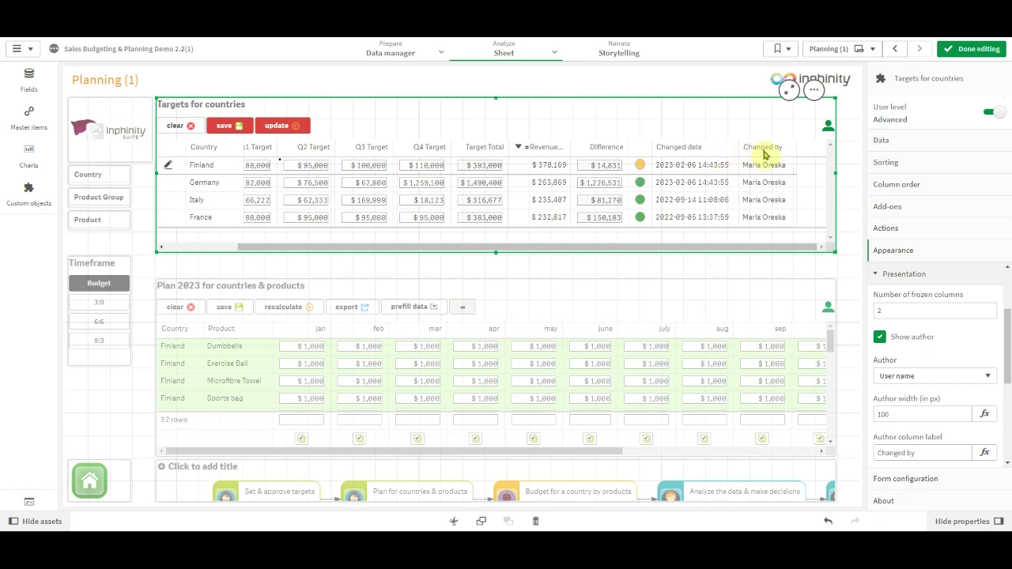
- Enable the row-level single record button for the Targets for countries table
{"action": "left_click", "coordinate": [914, 274]}
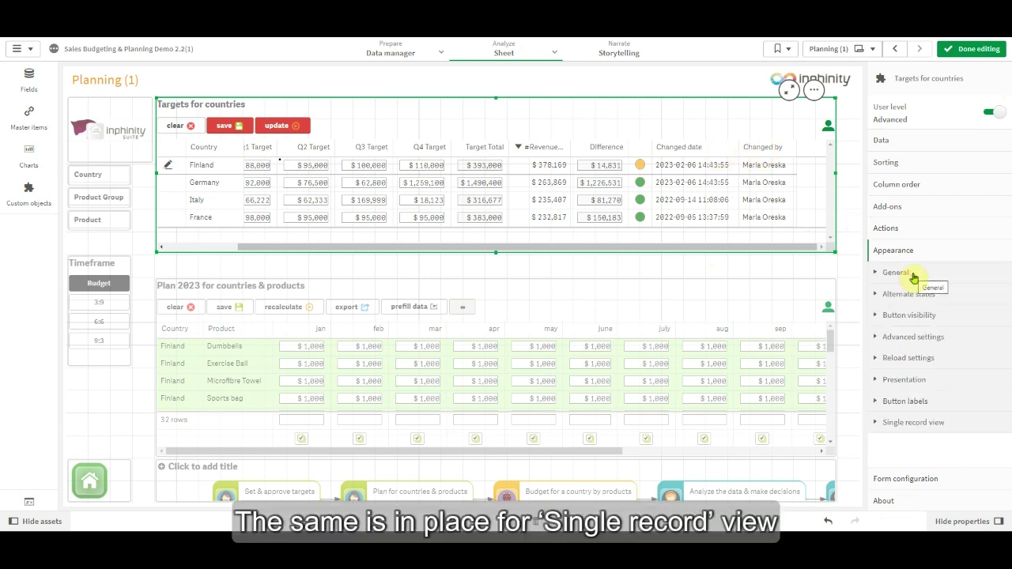
{"action": "left_click", "coordinate": [916, 422]}
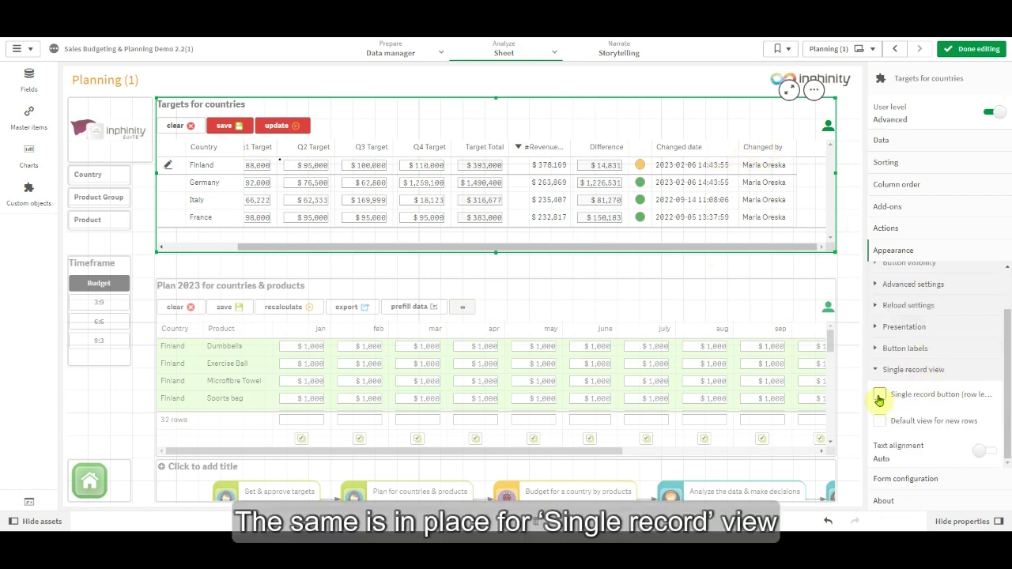
{"action": "left_click", "coordinate": [879, 397]}
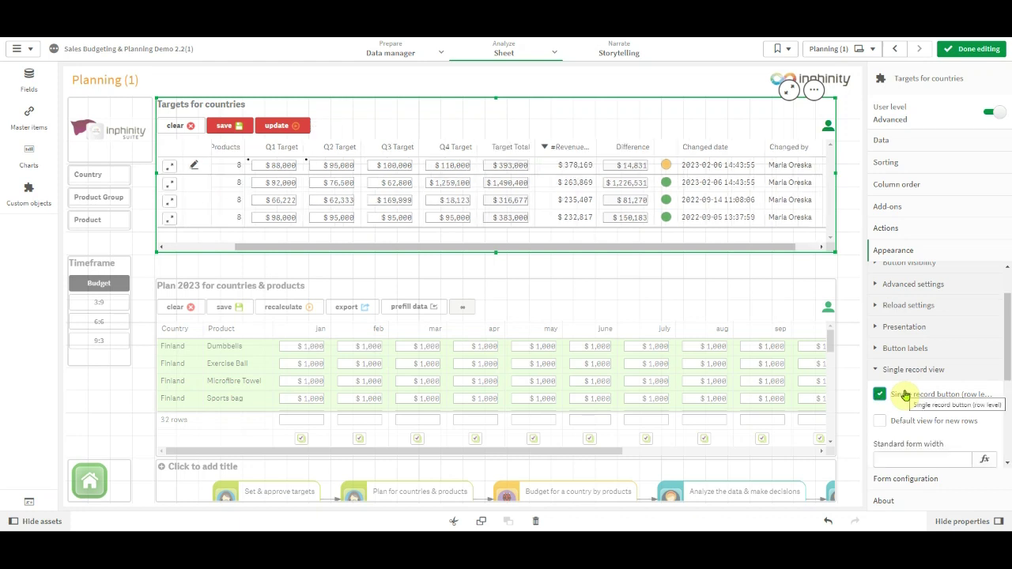
- Enable the row-level delete button in the advanced settings of the Targets for countries table
{"action": "left_click", "coordinate": [903, 373]}
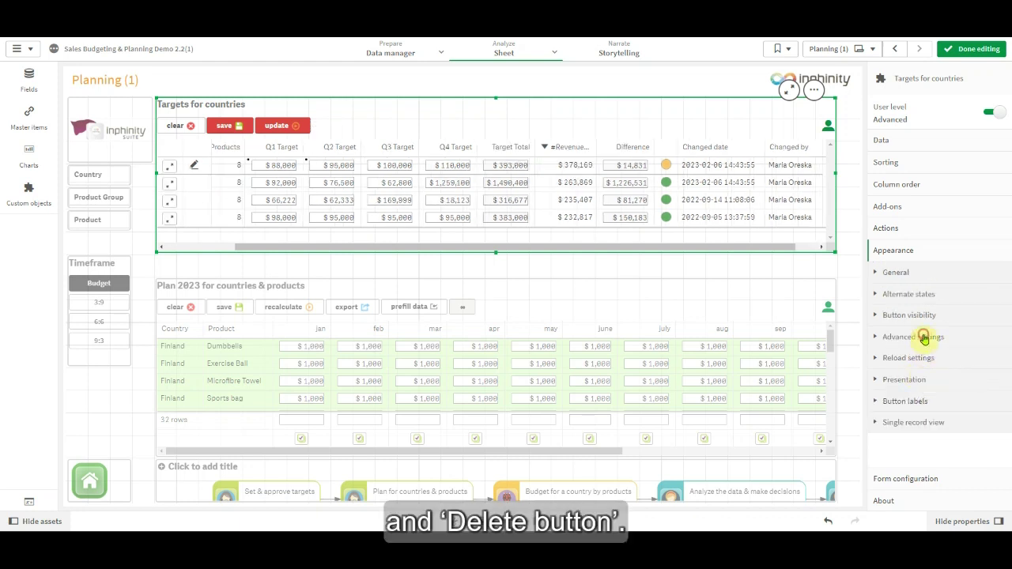
{"action": "left_click", "coordinate": [917, 336]}
{"action": "left_click", "coordinate": [894, 361]}
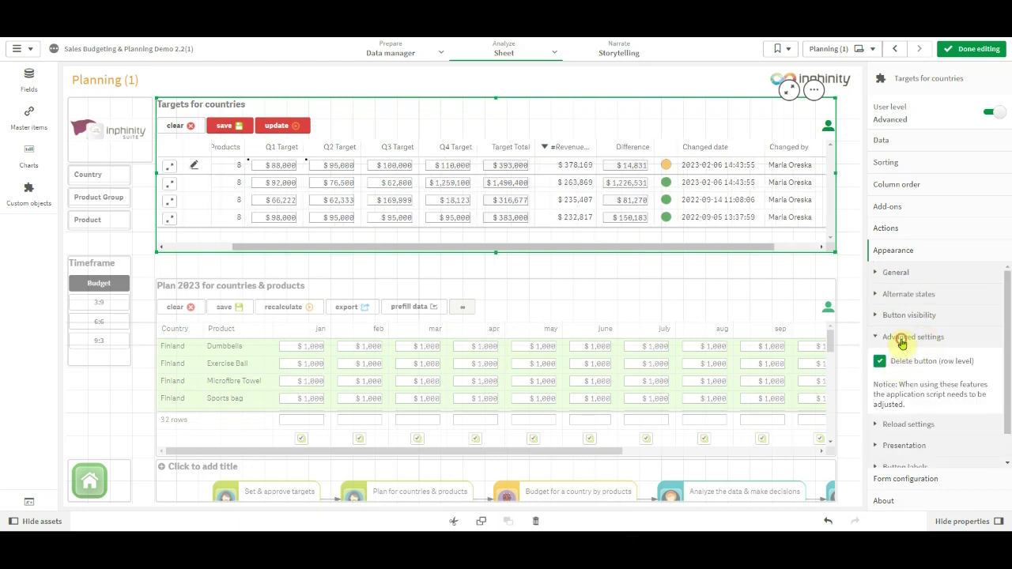
{"action": "left_click", "coordinate": [904, 337]}
{"action": "left_click_drag", "start_coordinate": [638, 248], "coordinate": [708, 252]}
- Move the Delete button column to the very beginning of the Targets table's column order, ahead of Single record view
{"action": "left_click", "coordinate": [911, 185]}
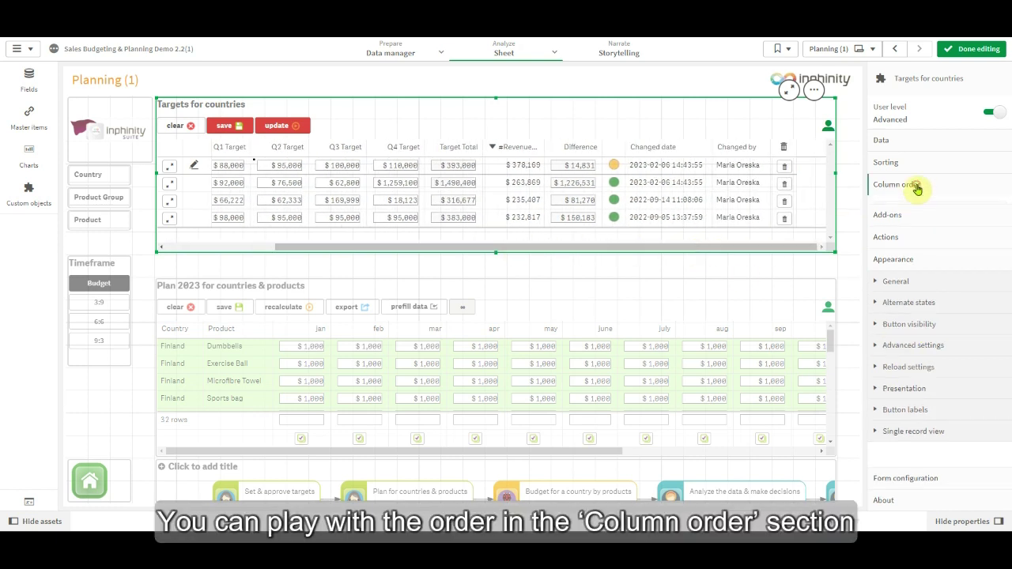
{"action": "left_click_drag", "start_coordinate": [1008, 229], "coordinate": [1007, 324]}
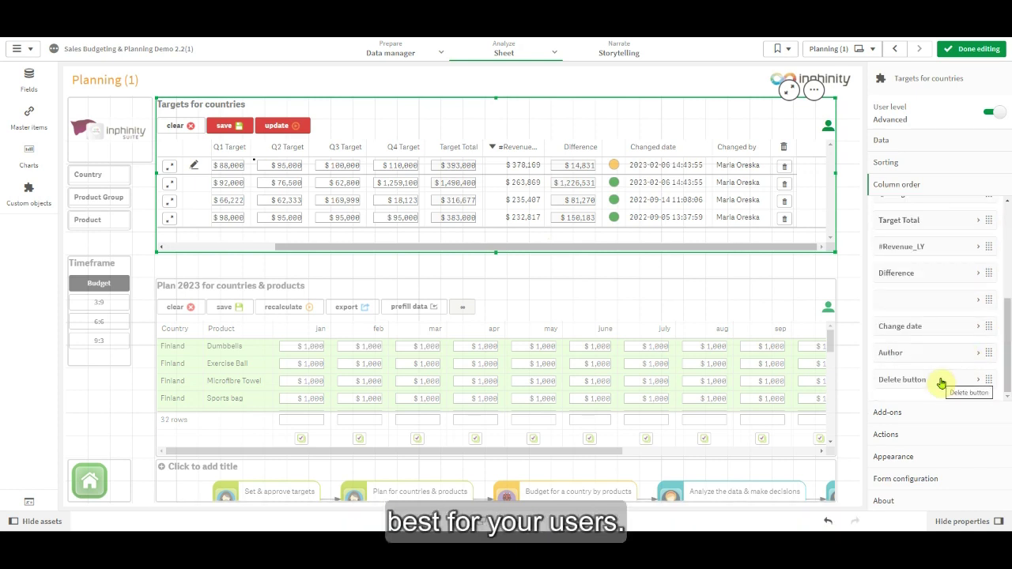
{"action": "left_click_drag", "start_coordinate": [941, 383], "coordinate": [934, 219]}
{"action": "scroll", "coordinate": [1007, 319], "scroll_direction": "up", "scroll_amount": 2}
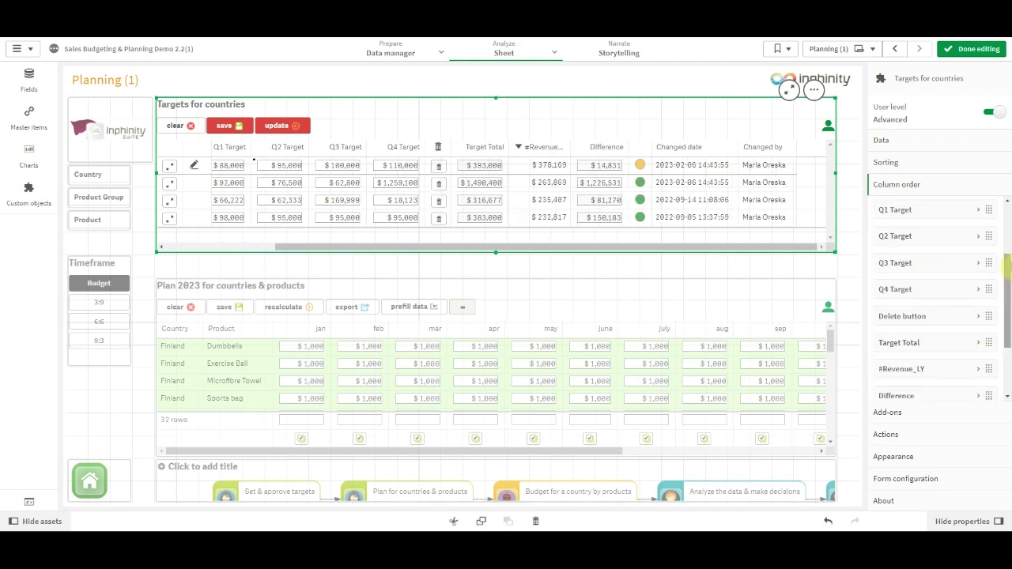
{"action": "left_click_drag", "start_coordinate": [931, 316], "coordinate": [929, 200]}
{"action": "scroll", "coordinate": [1007, 294], "scroll_direction": "up", "scroll_amount": 3}
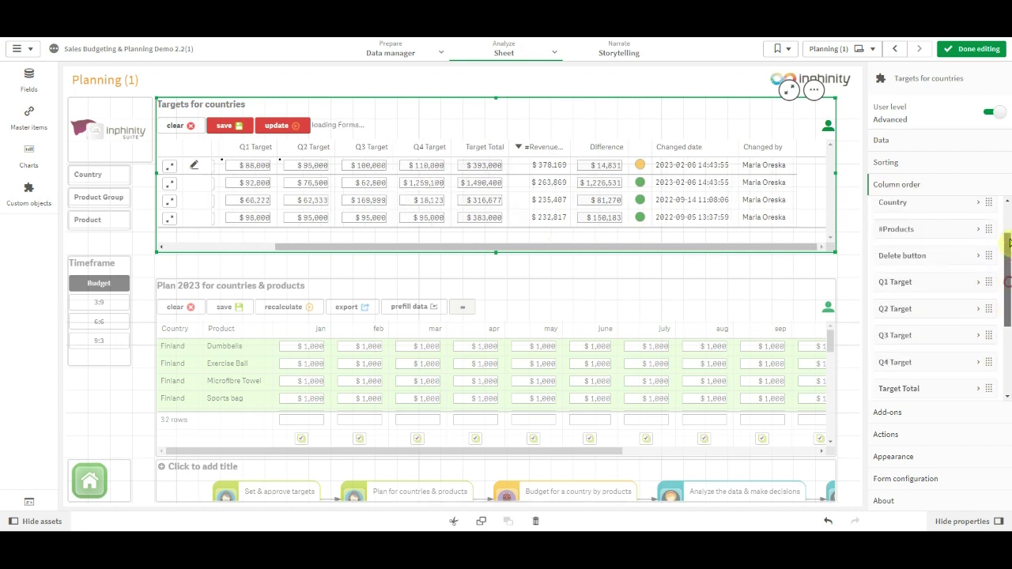
{"action": "left_click_drag", "start_coordinate": [915, 317], "coordinate": [927, 200]}
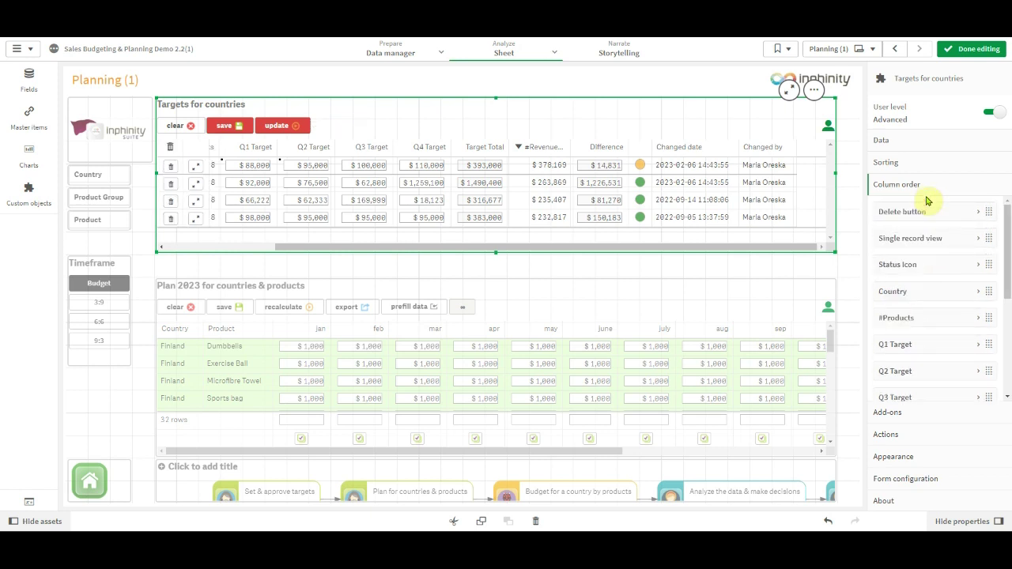
- Finish editing the sheet and clear the unsaved Finland target entries from the Targets for countries table
{"action": "left_click", "coordinate": [972, 48]}
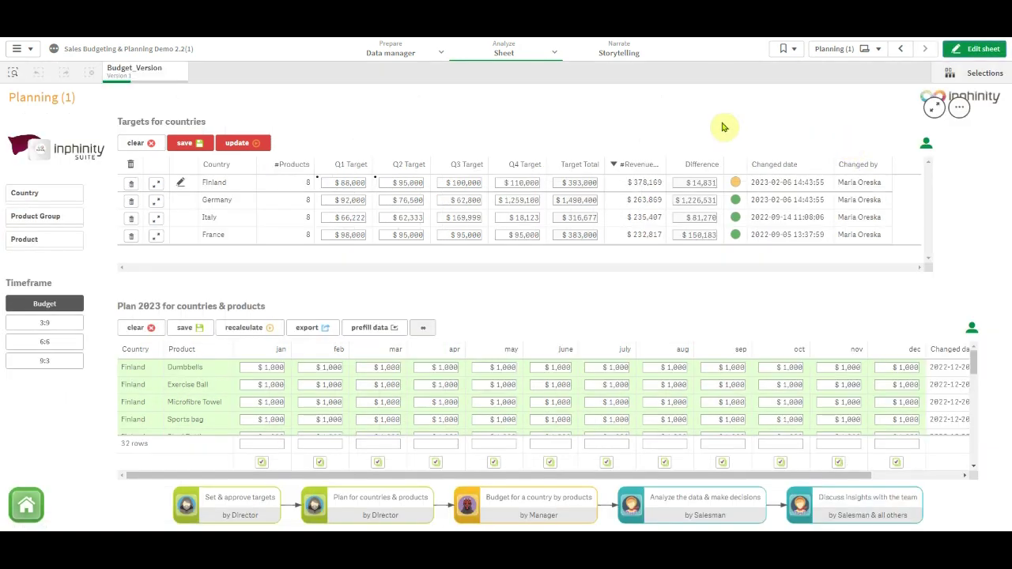
{"action": "left_click", "coordinate": [138, 143]}
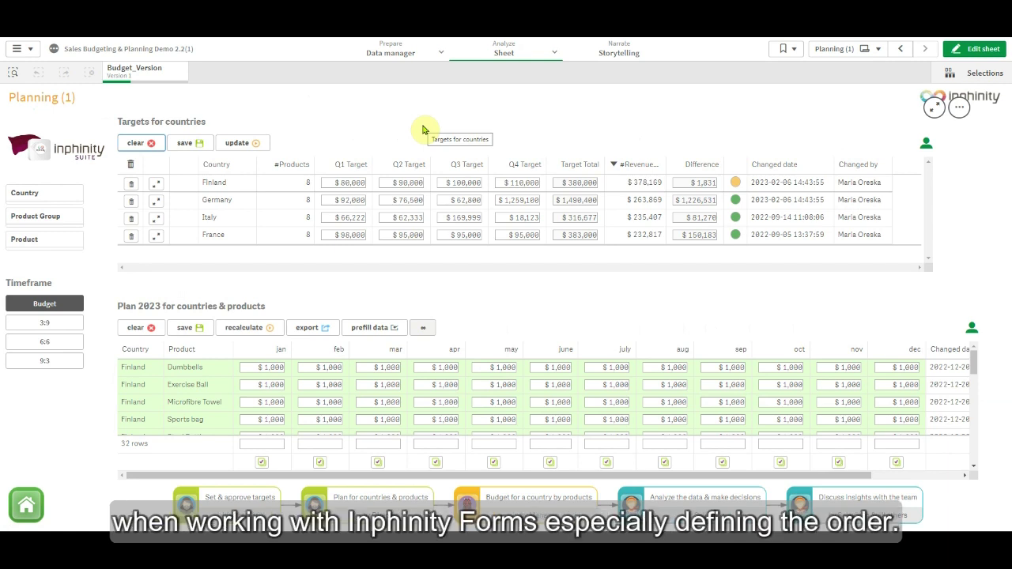
- Reopen the sheet for editing and add a new field in the form configuration of the Targets for countries table
{"action": "left_click", "coordinate": [989, 54]}
{"action": "left_click", "coordinate": [675, 102]}
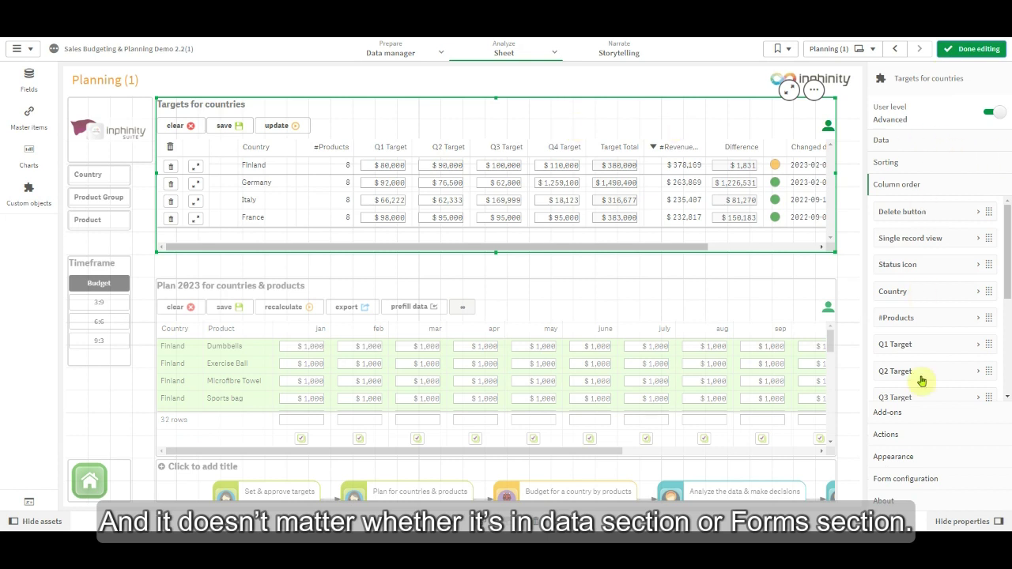
{"action": "left_click", "coordinate": [922, 482]}
{"action": "scroll", "coordinate": [921, 423], "scroll_direction": "down", "scroll_amount": 5}
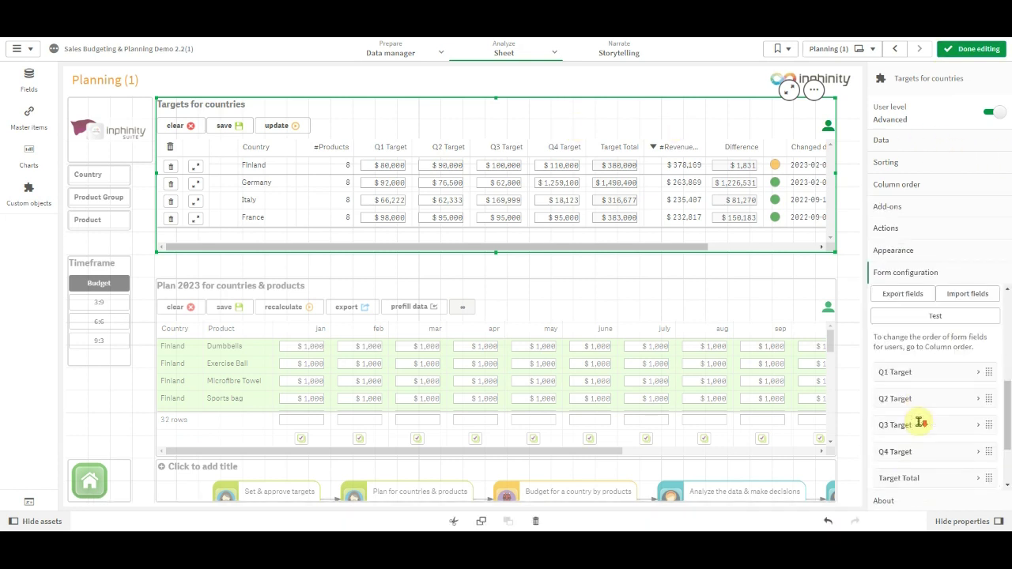
{"action": "left_click", "coordinate": [920, 442]}
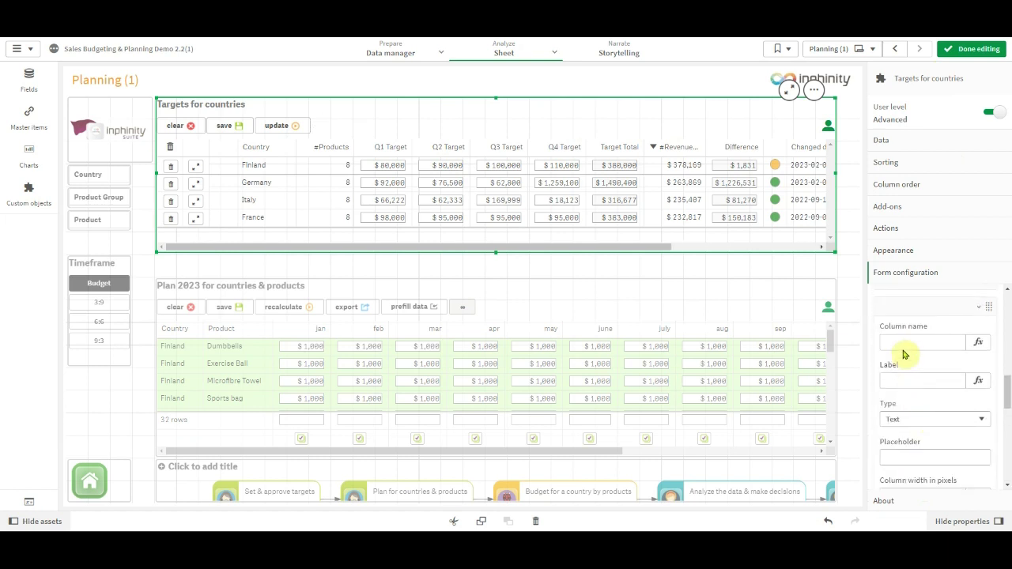
- Define the new form field with column name target_approved, label Approval and type Checkbox
{"action": "left_click", "coordinate": [903, 349]}
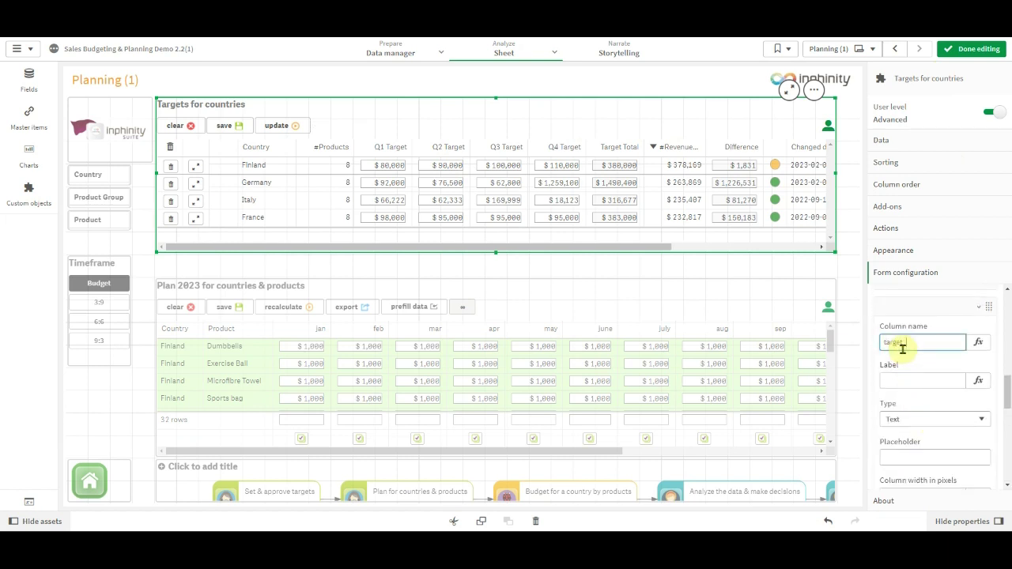
{"action": "left_click", "coordinate": [894, 383]}
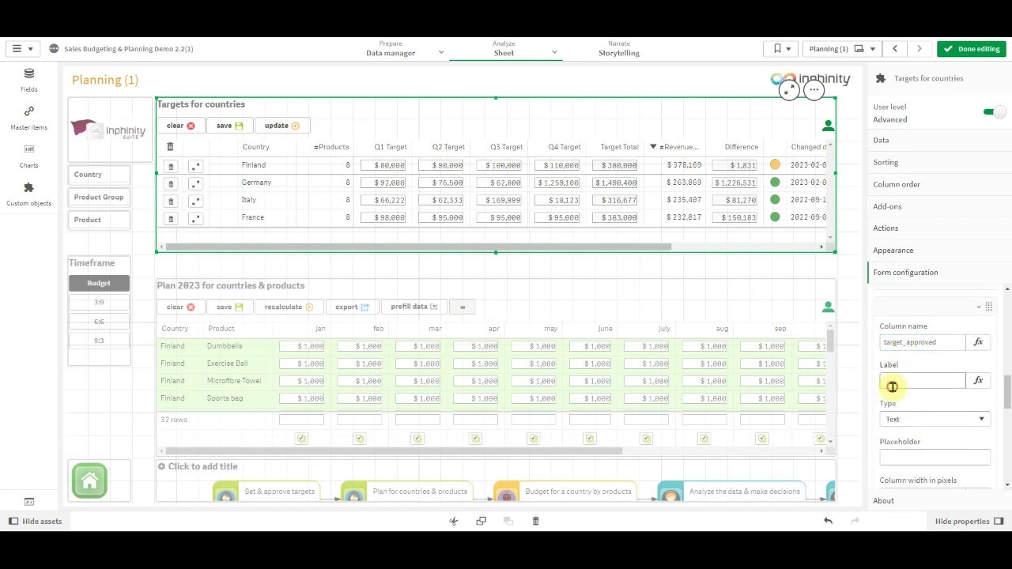
{"action": "type", "text": "Approval"}
{"action": "left_click", "coordinate": [904, 420]}
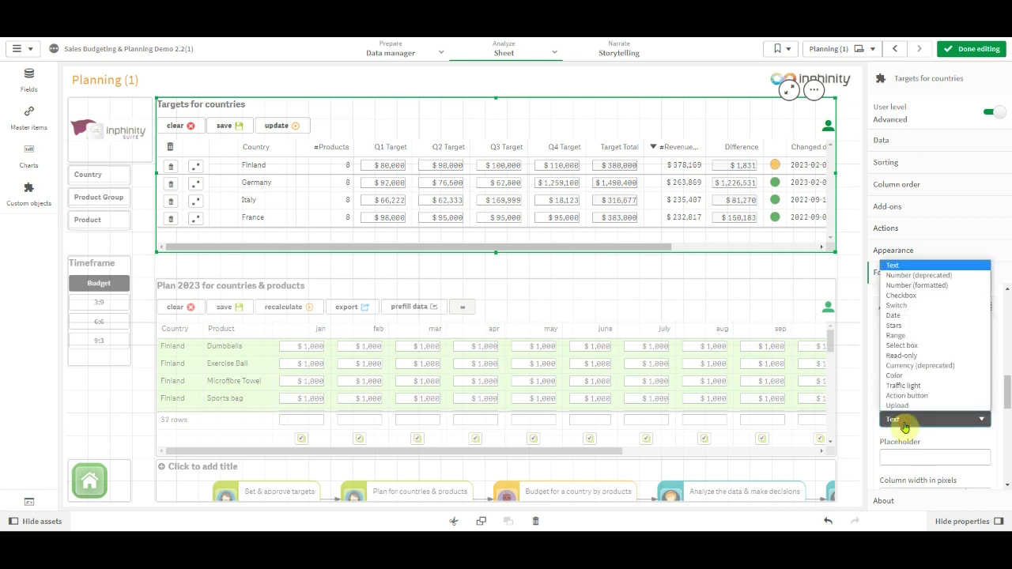
{"action": "left_click", "coordinate": [923, 306]}
{"action": "left_click_drag", "start_coordinate": [660, 247], "coordinate": [818, 242]}
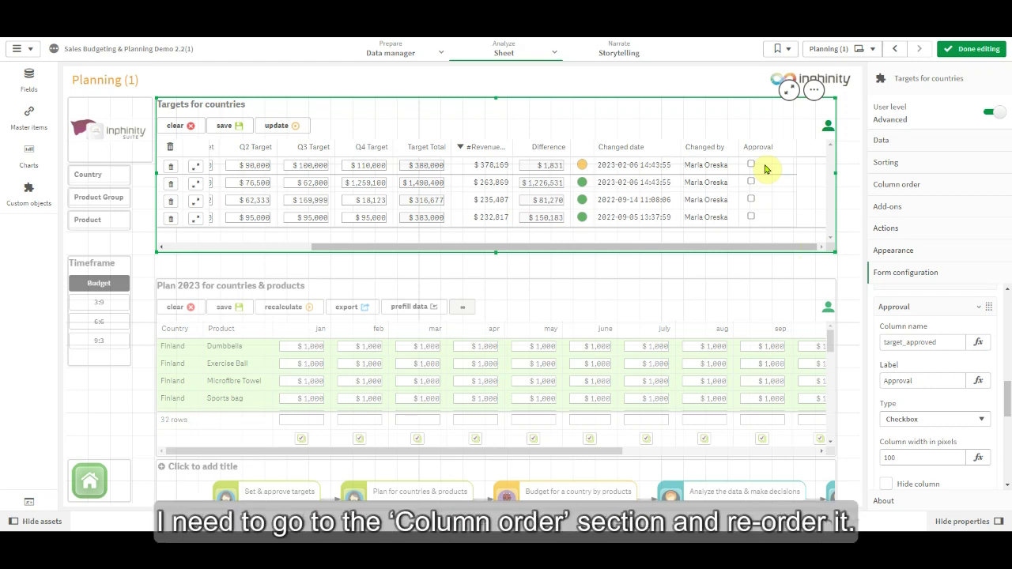
- Move the Approval column directly after Difference in the Targets table's column order
{"action": "left_click", "coordinate": [948, 184]}
{"action": "scroll", "coordinate": [936, 355], "scroll_direction": "down", "scroll_amount": 5}
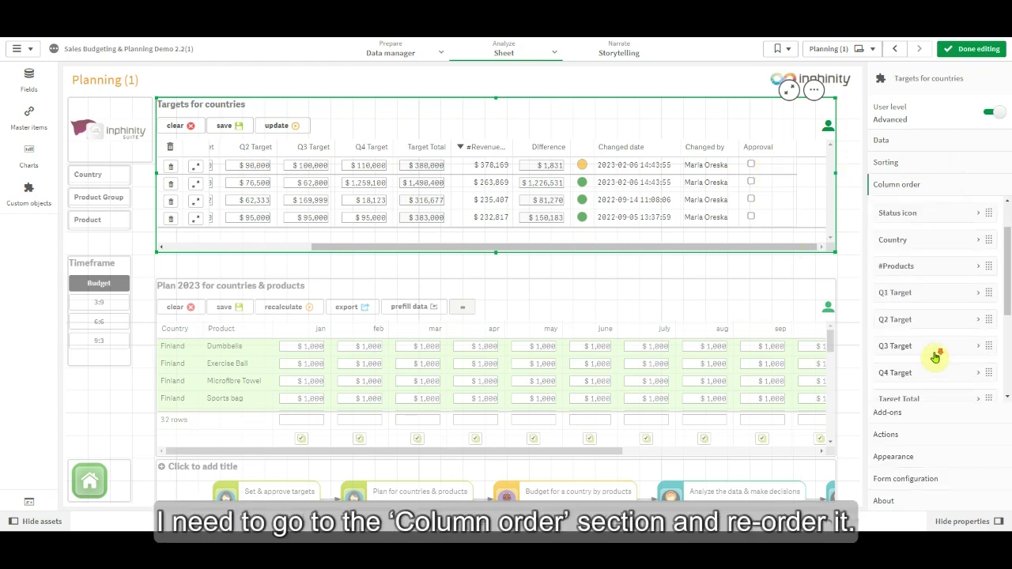
{"action": "left_click_drag", "start_coordinate": [926, 377], "coordinate": [926, 299]}
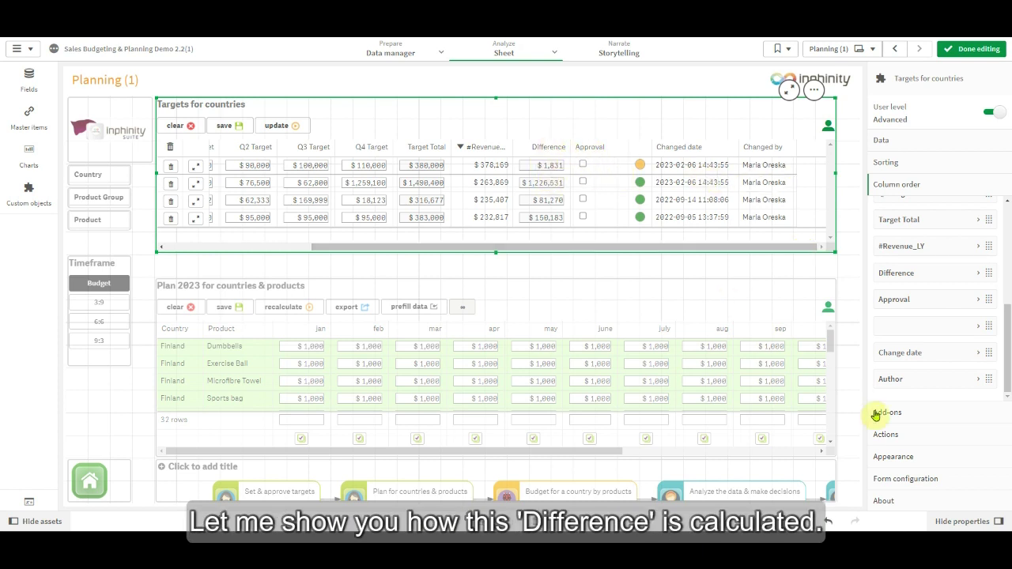
- Examine the autocalculate formula expression of the Difference form field
{"action": "left_click", "coordinate": [922, 478]}
{"action": "scroll", "coordinate": [939, 377], "scroll_direction": "down", "scroll_amount": 5}
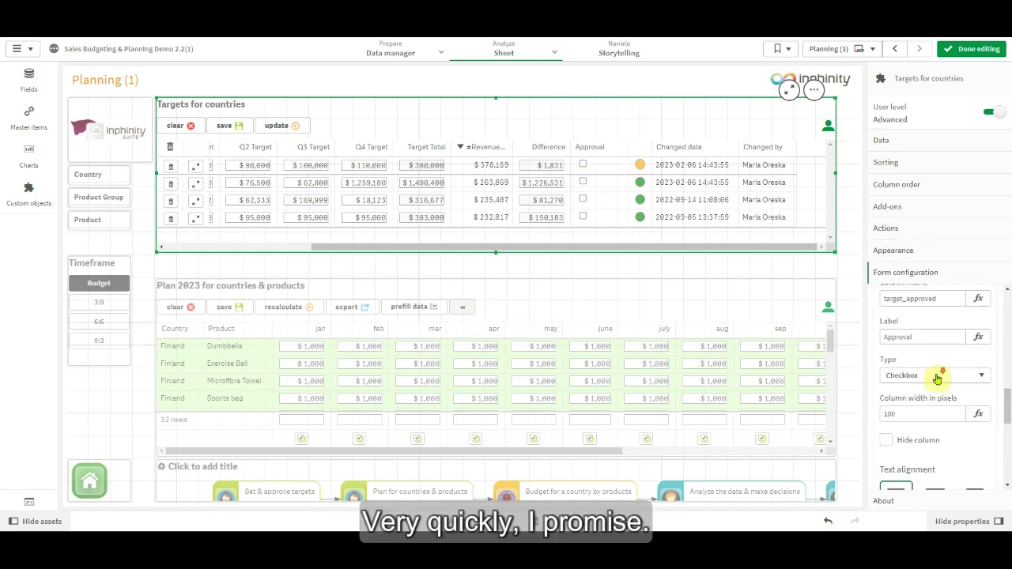
{"action": "scroll", "coordinate": [937, 379], "scroll_direction": "down", "scroll_amount": 10}
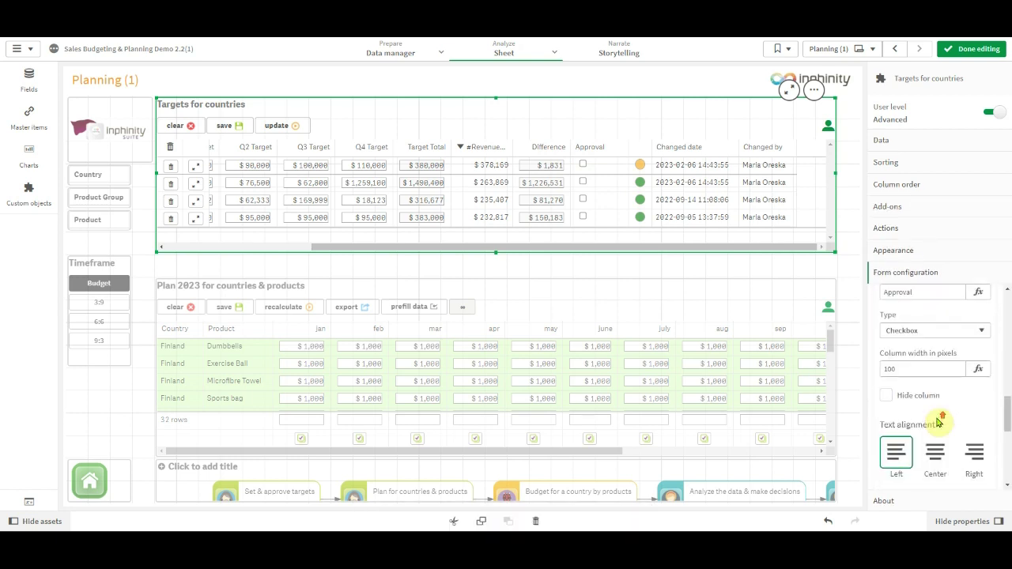
{"action": "left_click", "coordinate": [922, 411]}
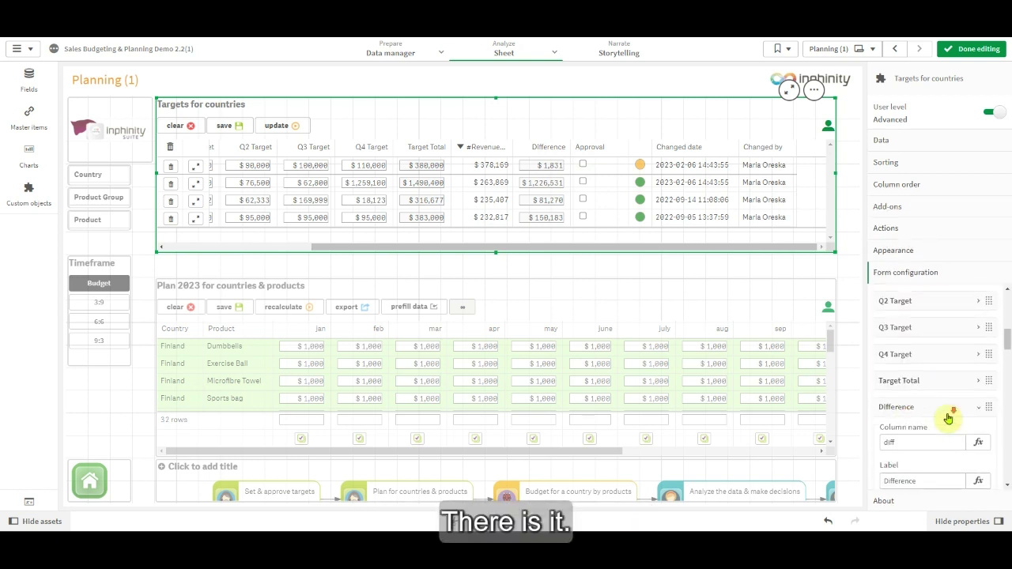
{"action": "scroll", "coordinate": [949, 420], "scroll_direction": "down", "scroll_amount": 2}
{"action": "scroll", "coordinate": [948, 419], "scroll_direction": "down", "scroll_amount": 6}
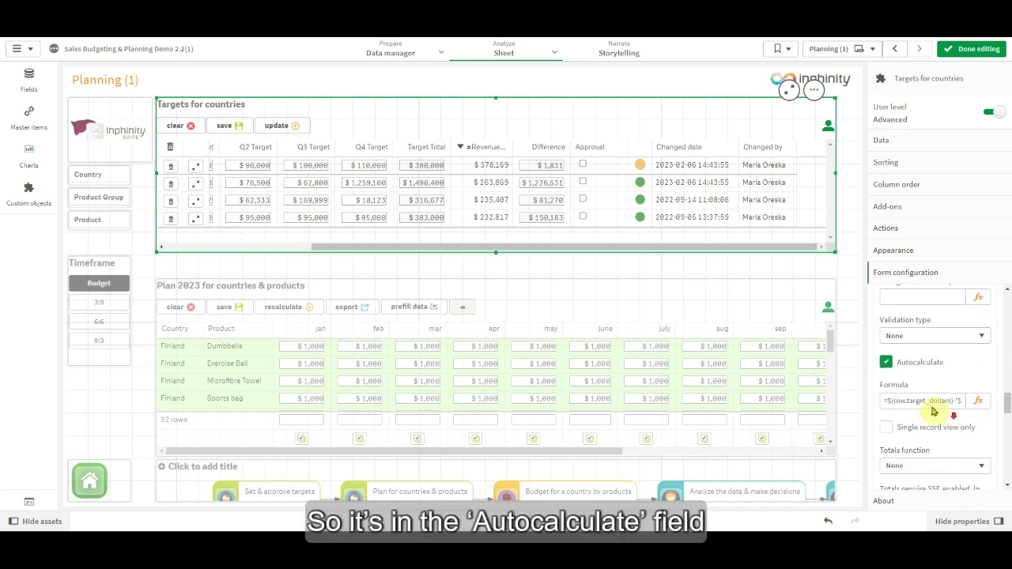
{"action": "left_click", "coordinate": [982, 403]}
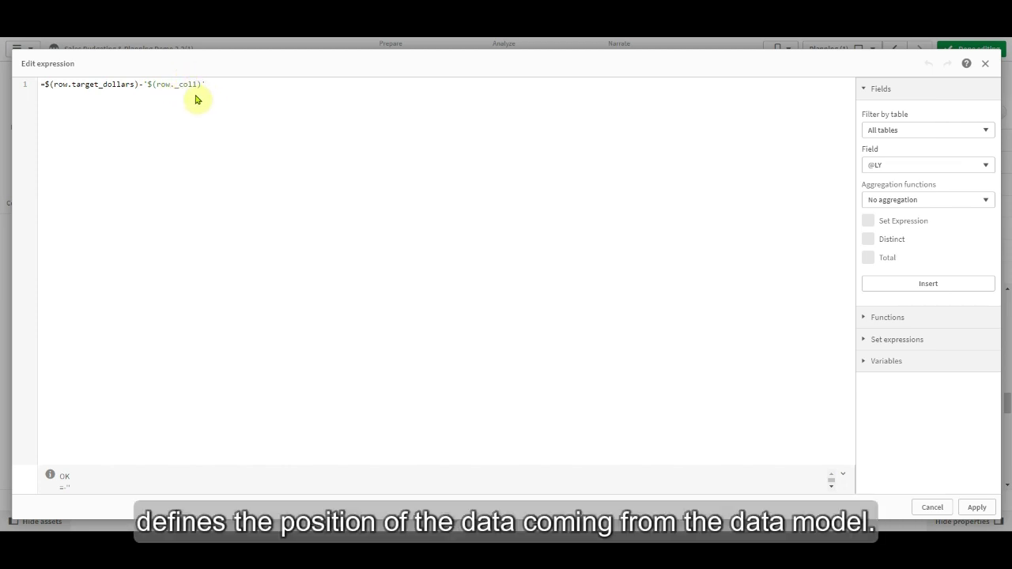
{"action": "left_click", "coordinate": [981, 511]}
- Check where #Revenue_LY sits among the data measures and look up its formula reference in the column order
{"action": "left_click", "coordinate": [936, 142]}
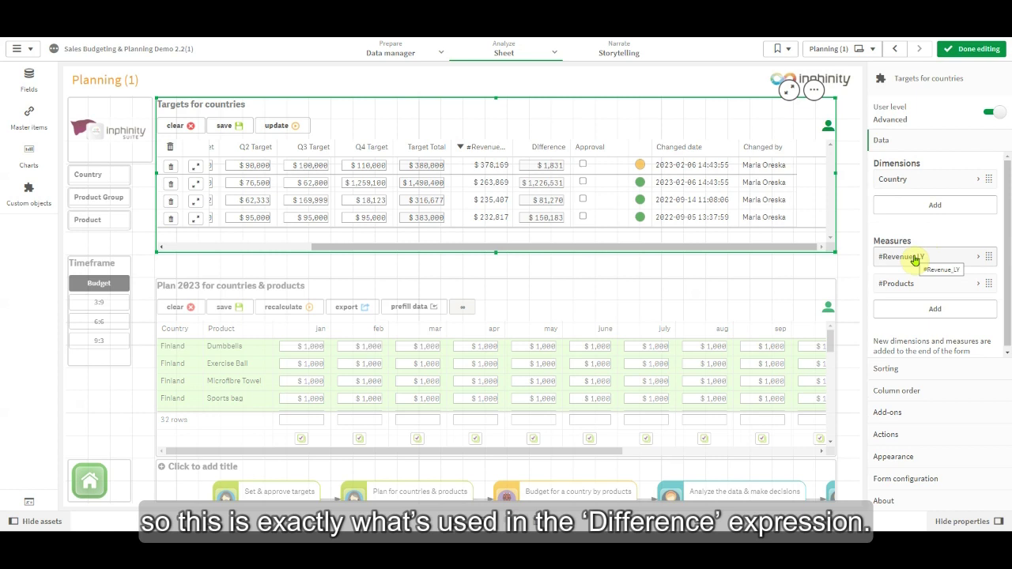
{"action": "left_click", "coordinate": [935, 392]}
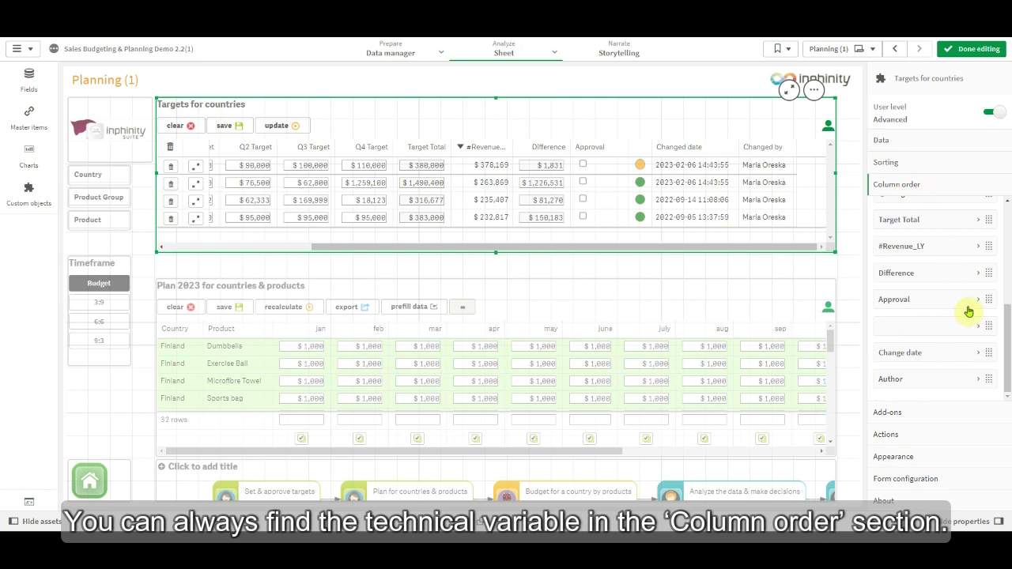
{"action": "left_click_drag", "start_coordinate": [1005, 328], "coordinate": [1006, 301]}
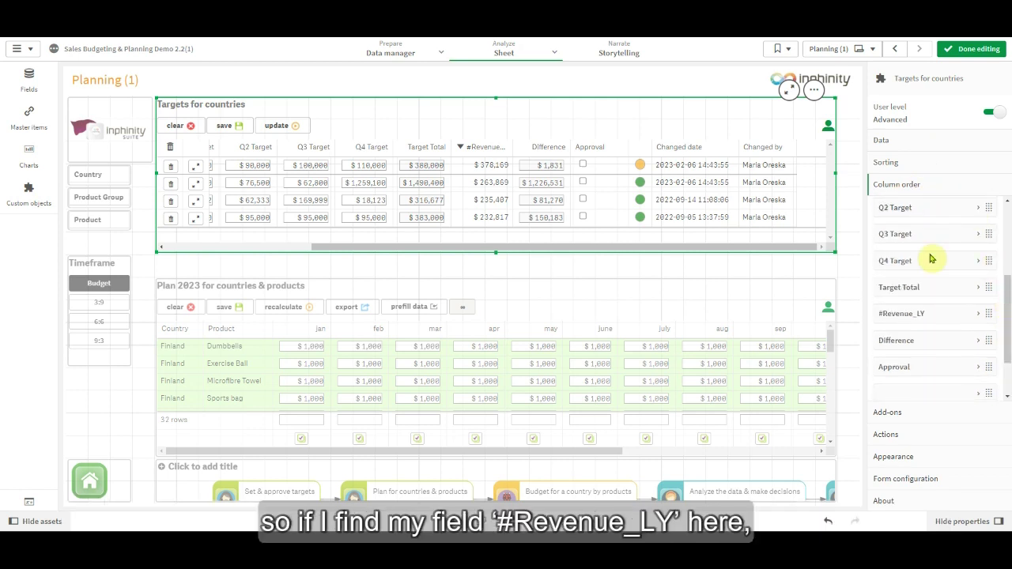
{"action": "left_click", "coordinate": [917, 316]}
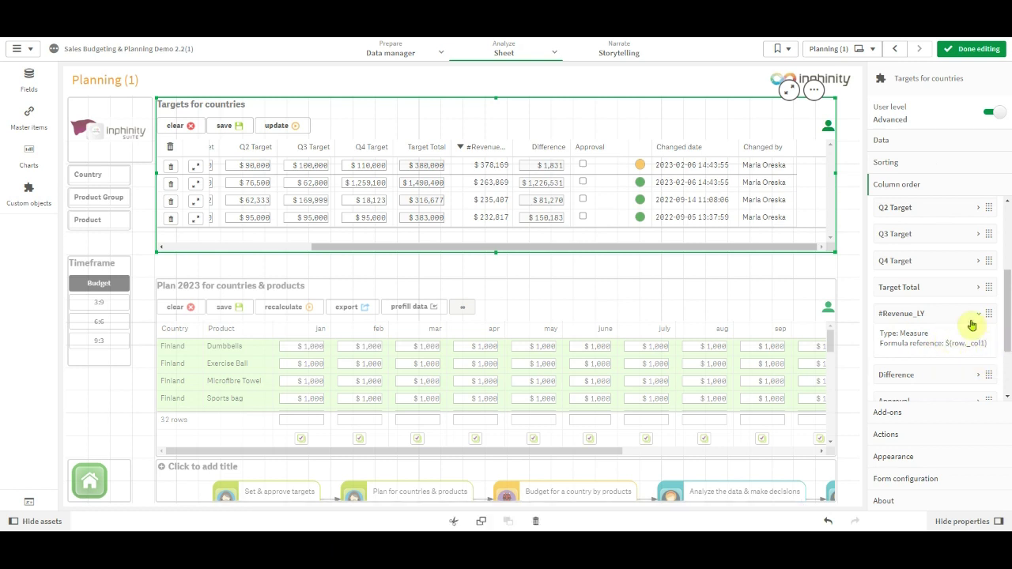
{"action": "left_click", "coordinate": [954, 315]}
- Move the #Revenue_LY column up the column order to directly after the Delete button and show its formula reference
{"action": "left_click_drag", "start_coordinate": [923, 320], "coordinate": [933, 266]}
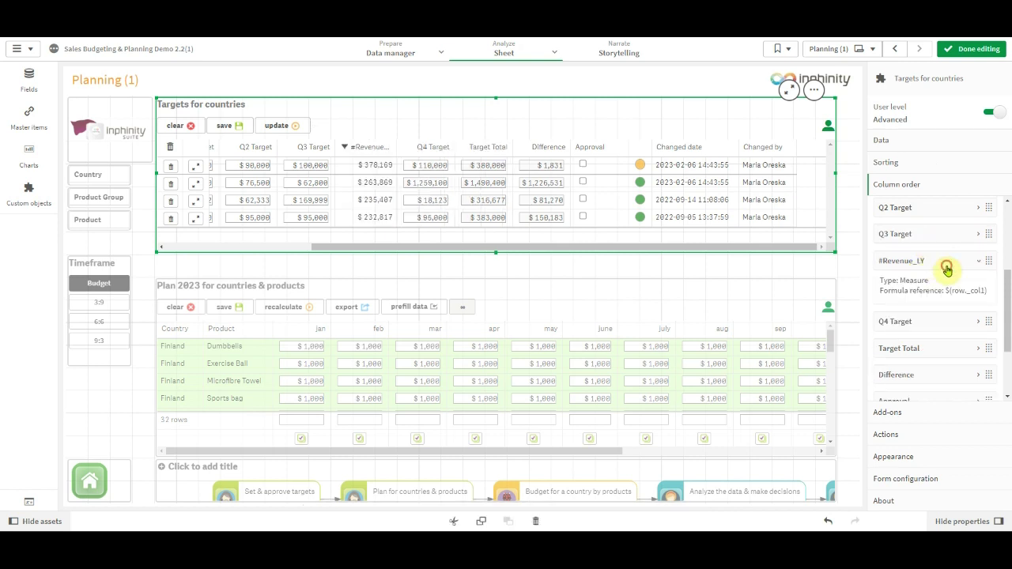
{"action": "scroll", "coordinate": [942, 280], "scroll_direction": "up", "scroll_amount": 1}
{"action": "scroll", "coordinate": [942, 280], "scroll_direction": "up", "scroll_amount": 2}
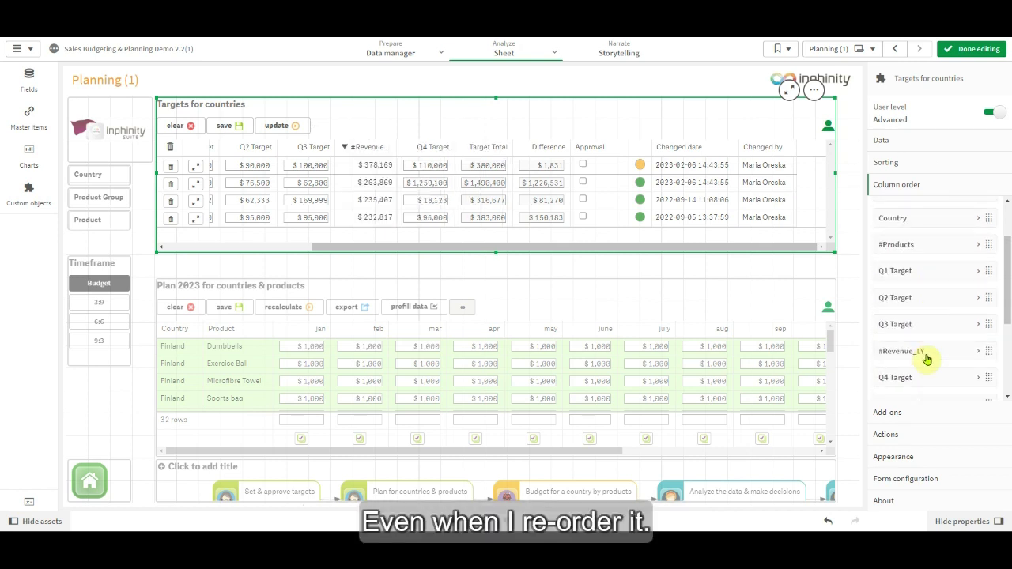
{"action": "left_click_drag", "start_coordinate": [924, 356], "coordinate": [921, 211]}
{"action": "scroll", "coordinate": [954, 234], "scroll_direction": "up", "scroll_amount": 3}
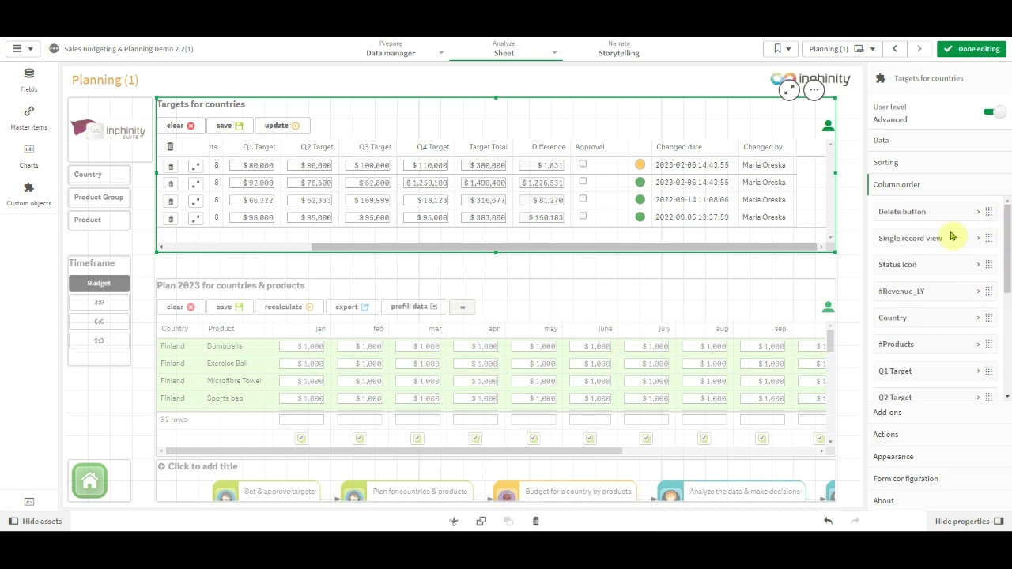
{"action": "left_click_drag", "start_coordinate": [938, 292], "coordinate": [926, 238]}
{"action": "left_click", "coordinate": [926, 239]}
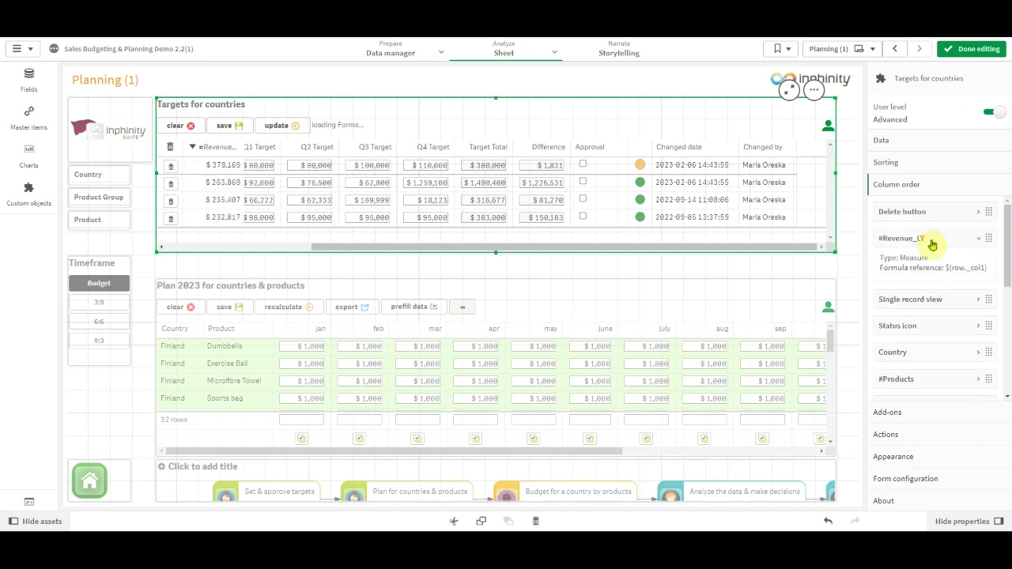
- Move the #Products measure ahead of #Revenue_LY in the data measures and check both measures' formula references in the column order
{"action": "left_click", "coordinate": [918, 140]}
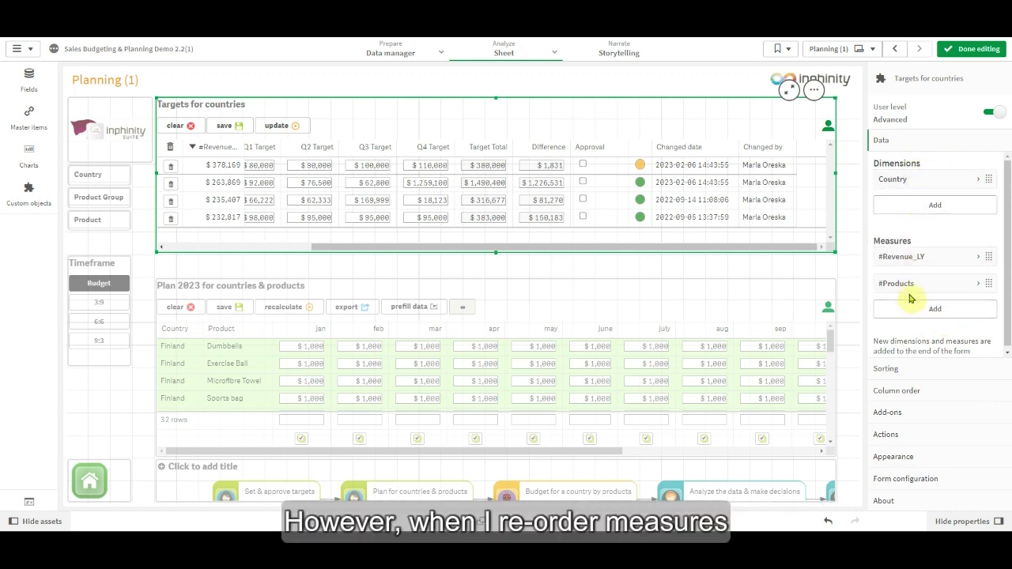
{"action": "left_click_drag", "start_coordinate": [916, 289], "coordinate": [926, 257]}
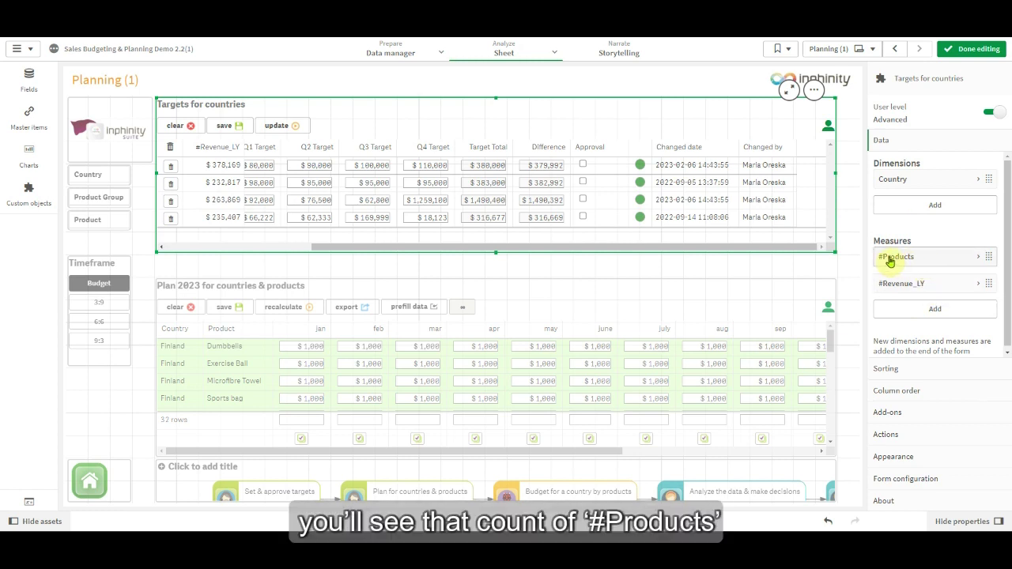
{"action": "left_click", "coordinate": [922, 393]}
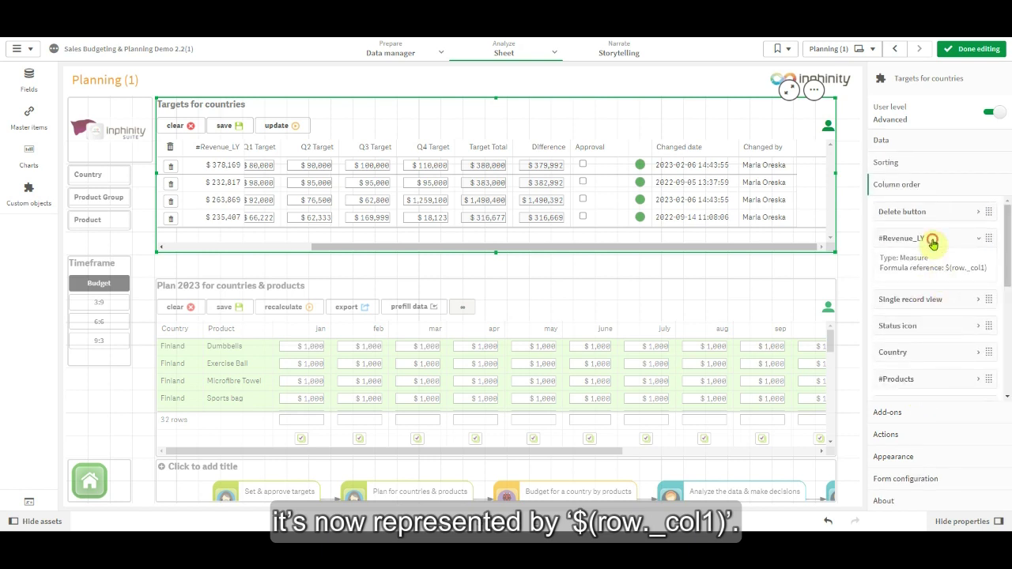
{"action": "left_click", "coordinate": [931, 242]}
{"action": "left_click", "coordinate": [915, 344]}
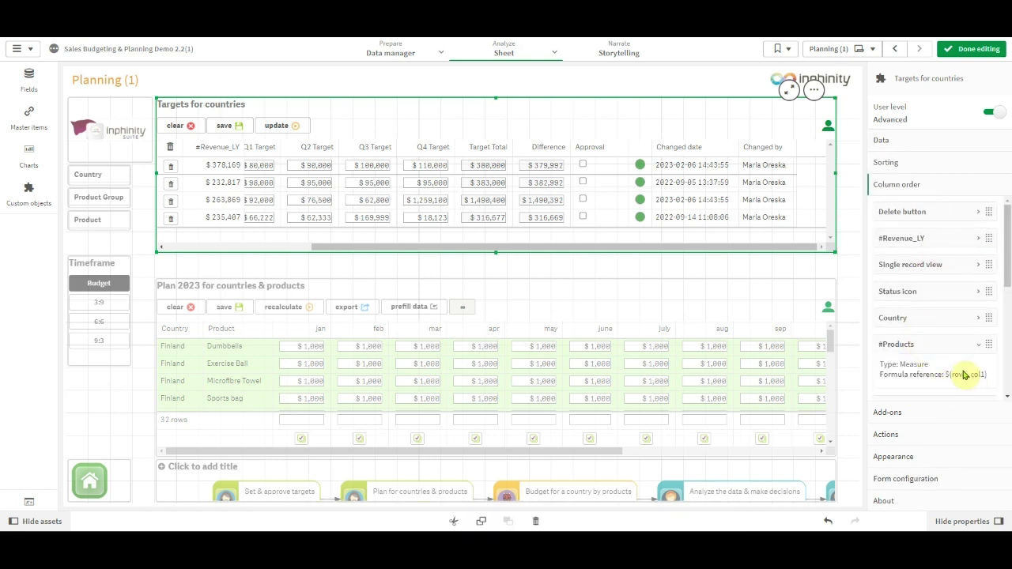
{"action": "left_click", "coordinate": [916, 240]}
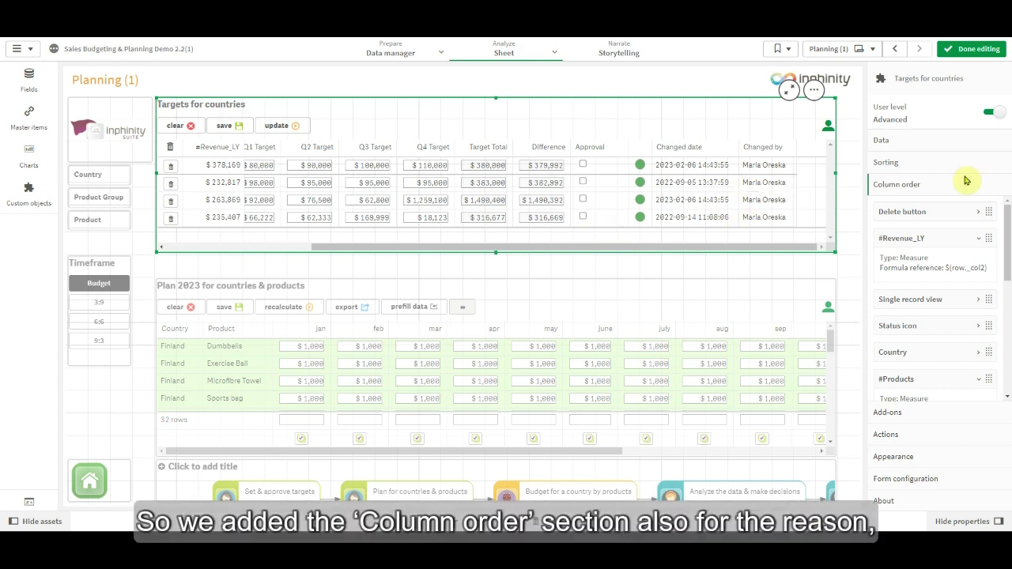
{"action": "left_click", "coordinate": [925, 238]}
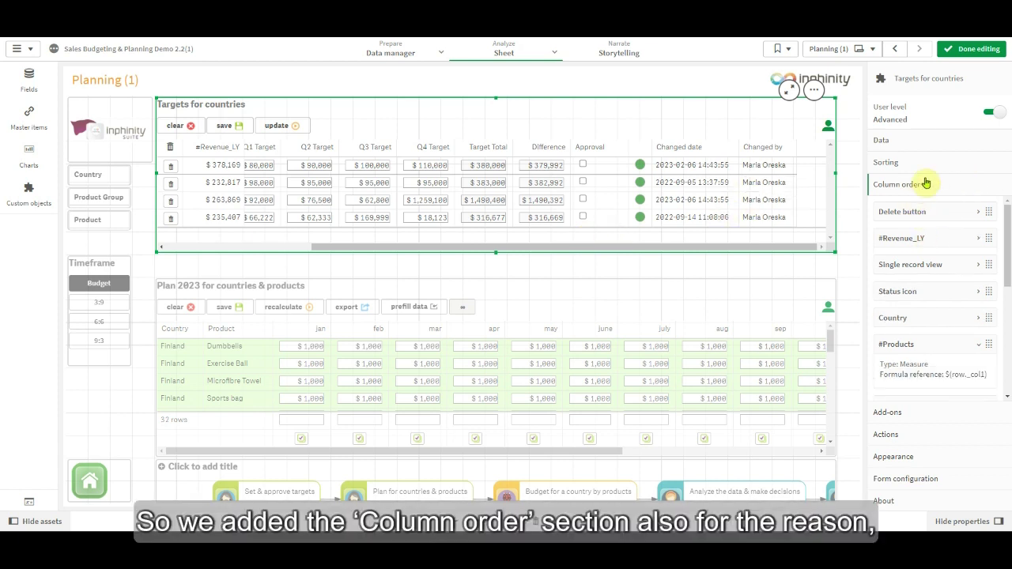
- Restore the data measures' order by moving #Revenue_LY back ahead of #Products, and check the Targets table's columns
{"action": "left_click", "coordinate": [910, 142]}
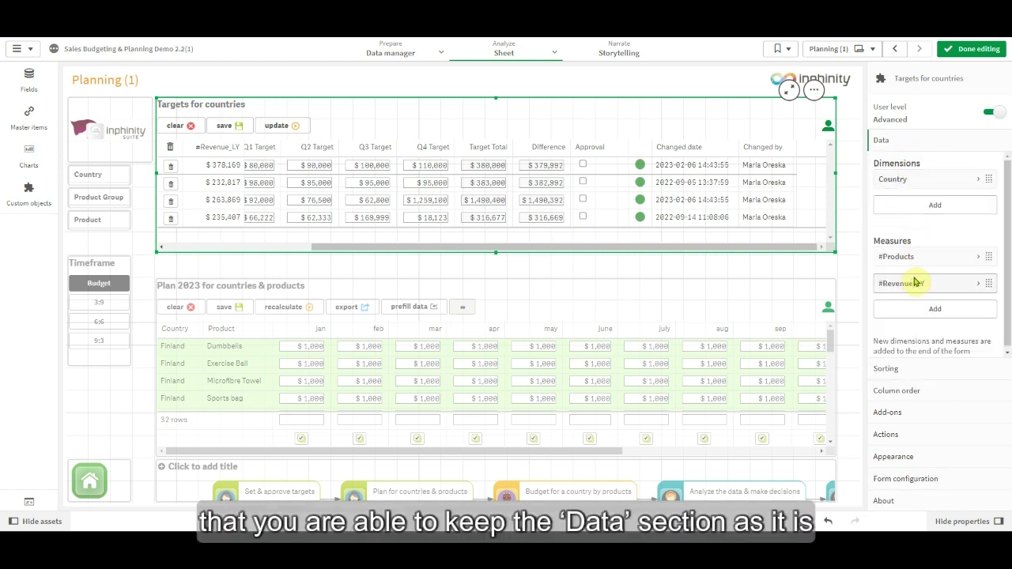
{"action": "left_click_drag", "start_coordinate": [916, 283], "coordinate": [915, 256]}
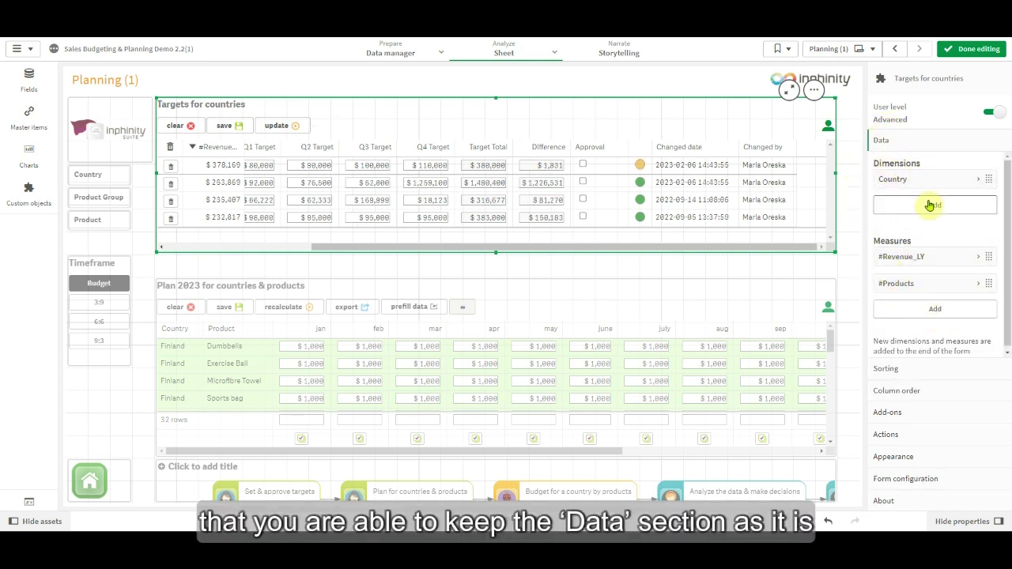
{"action": "left_click_drag", "start_coordinate": [801, 252], "coordinate": [757, 251]}
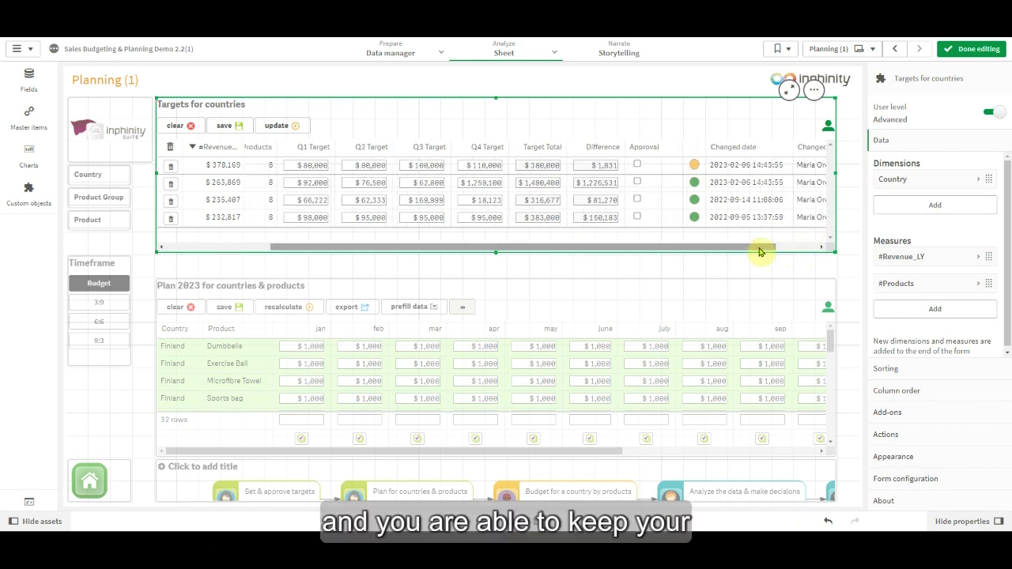